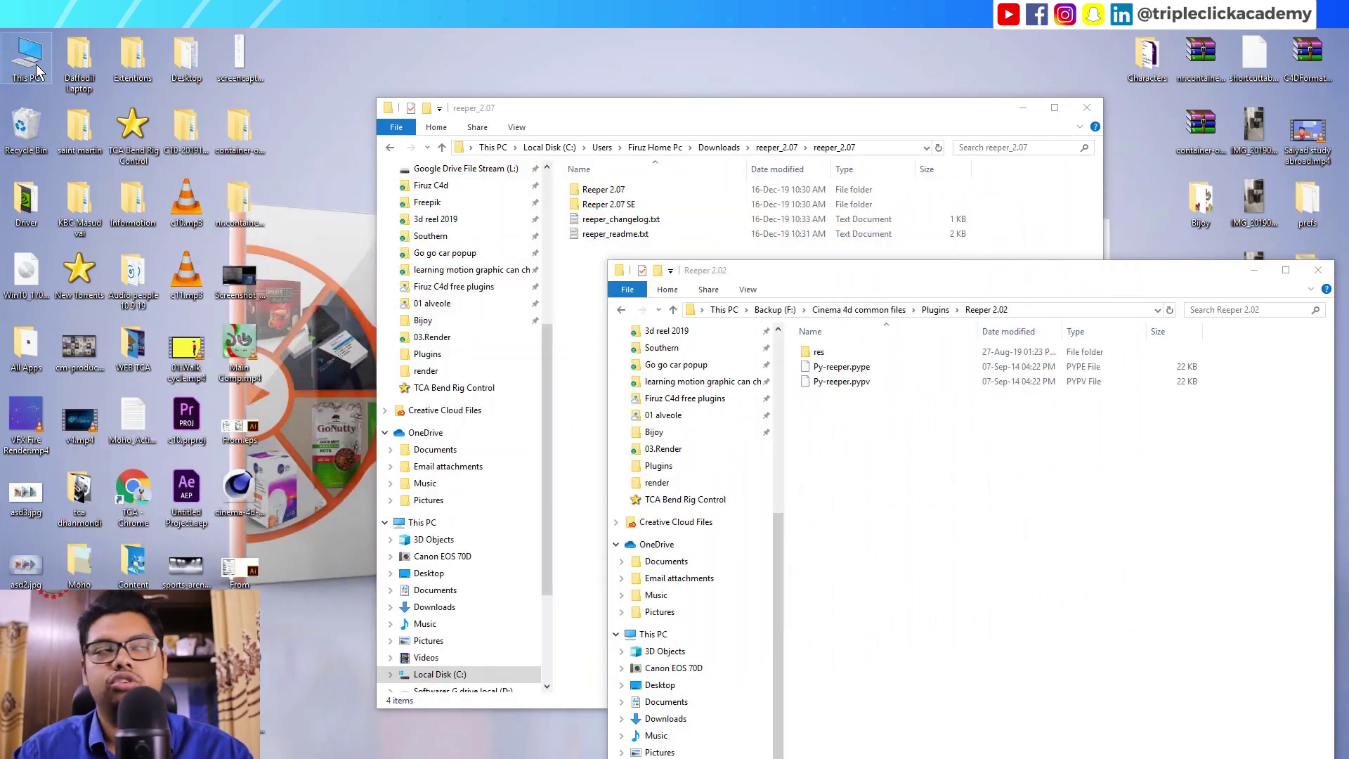
- Open C:\Program Files\MAXON\Cinema 4D R19\plugins in File Explorer
double_click(29, 63)
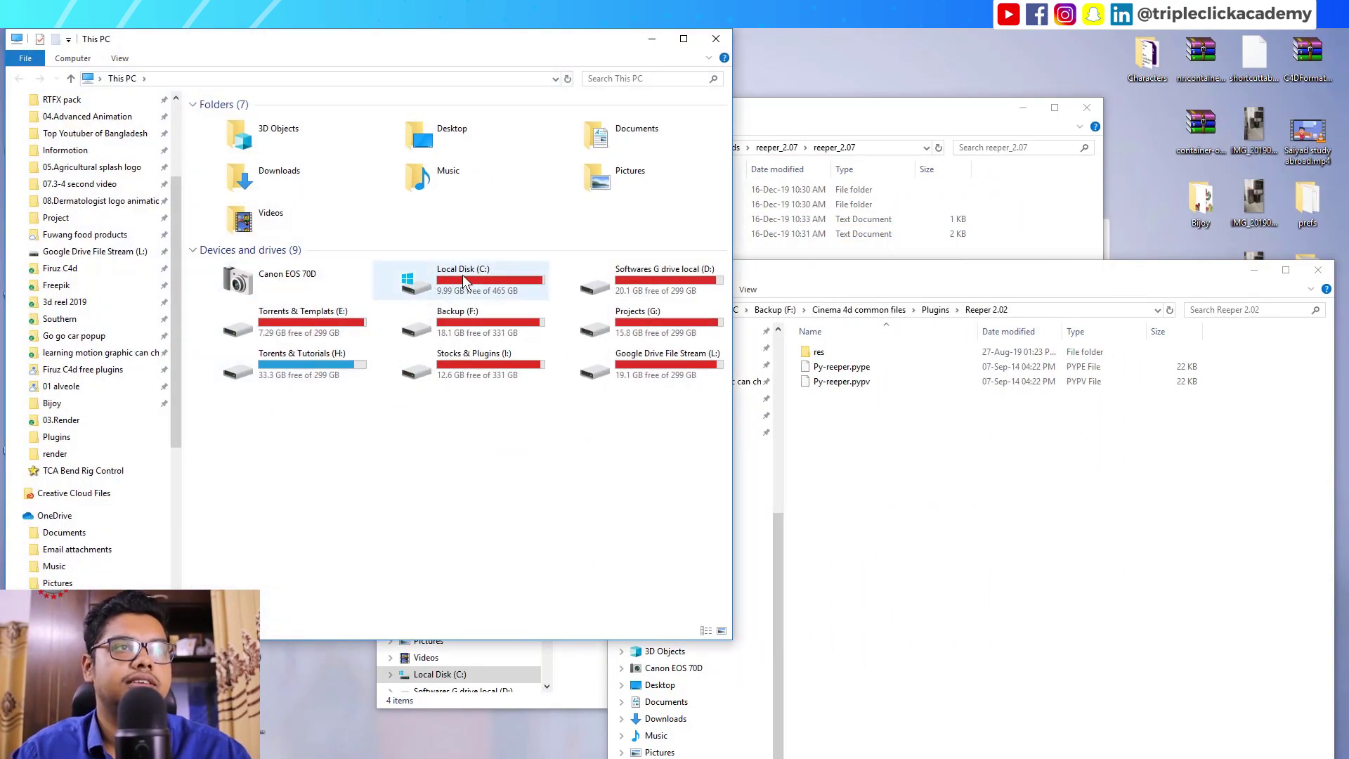
double_click(462, 275)
double_click(277, 196)
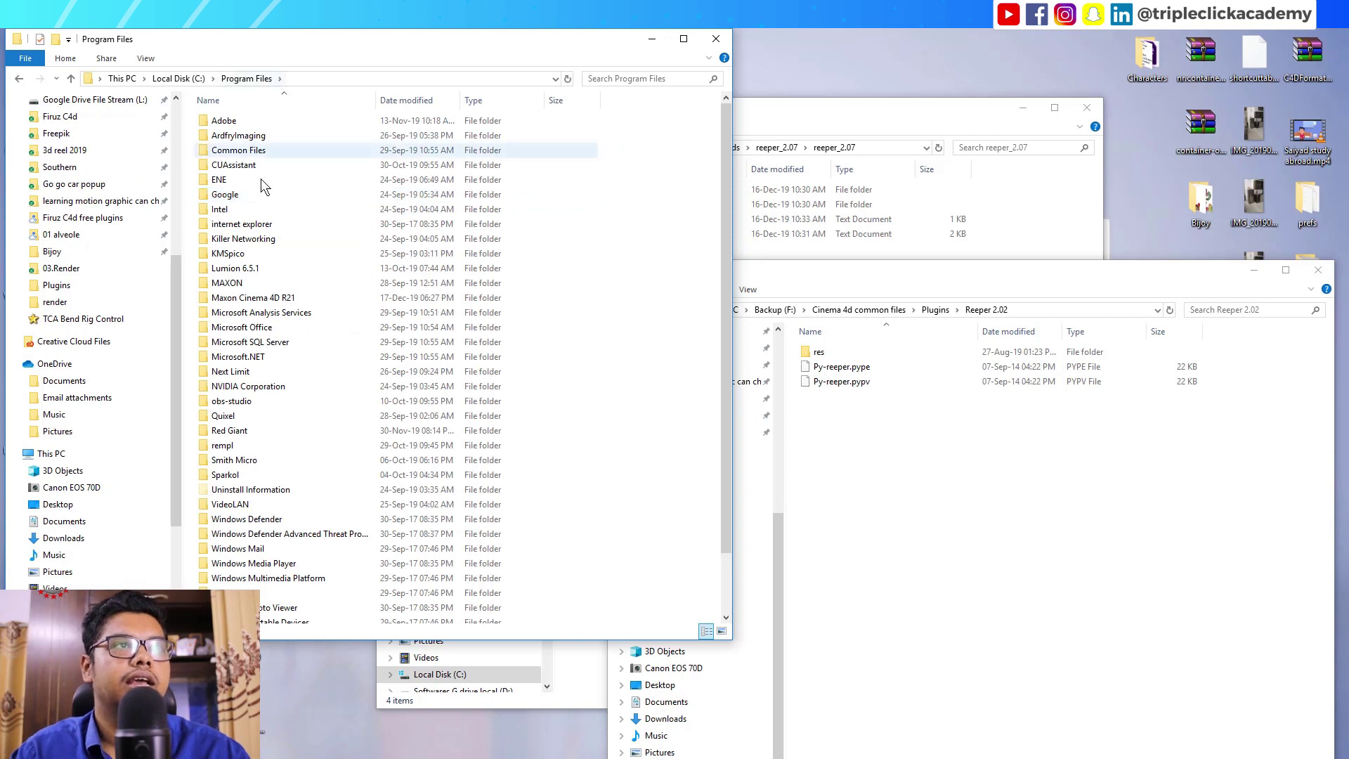
double_click(235, 285)
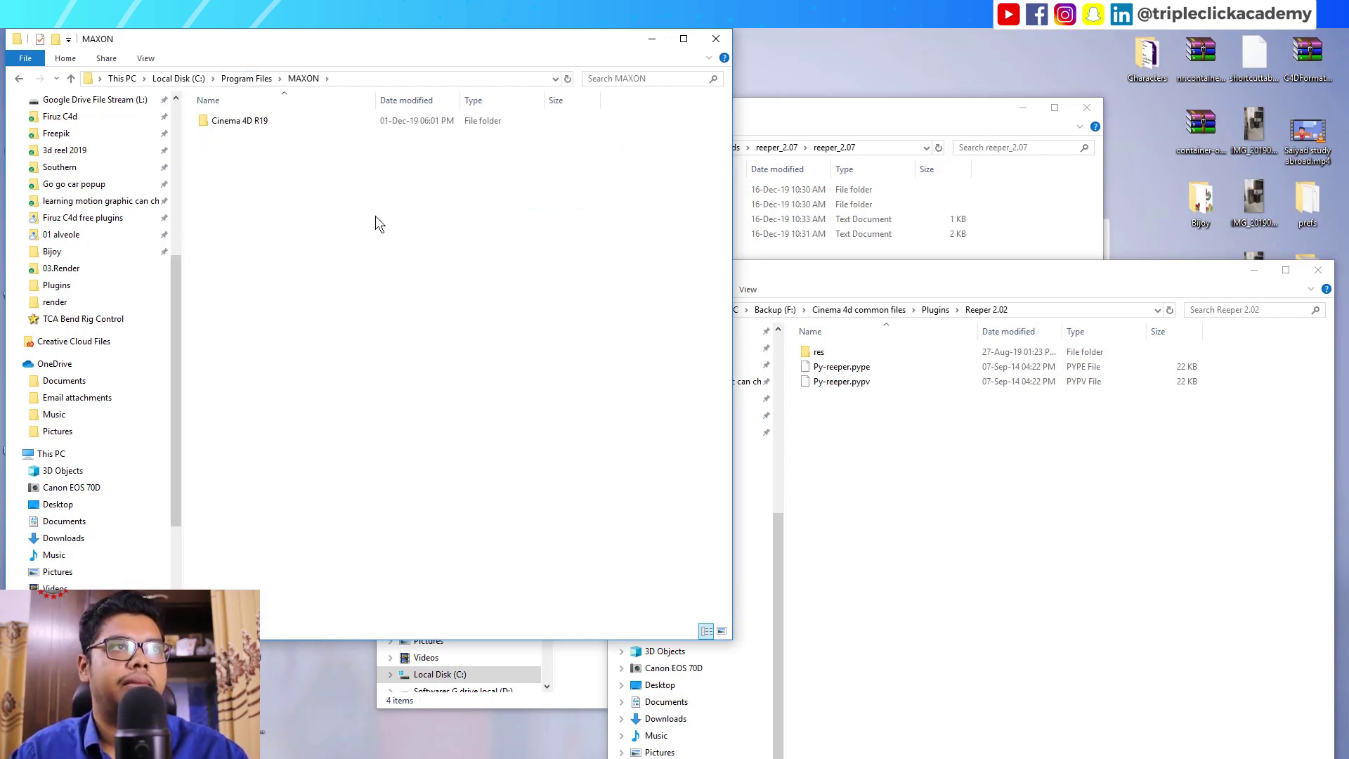
double_click(241, 121)
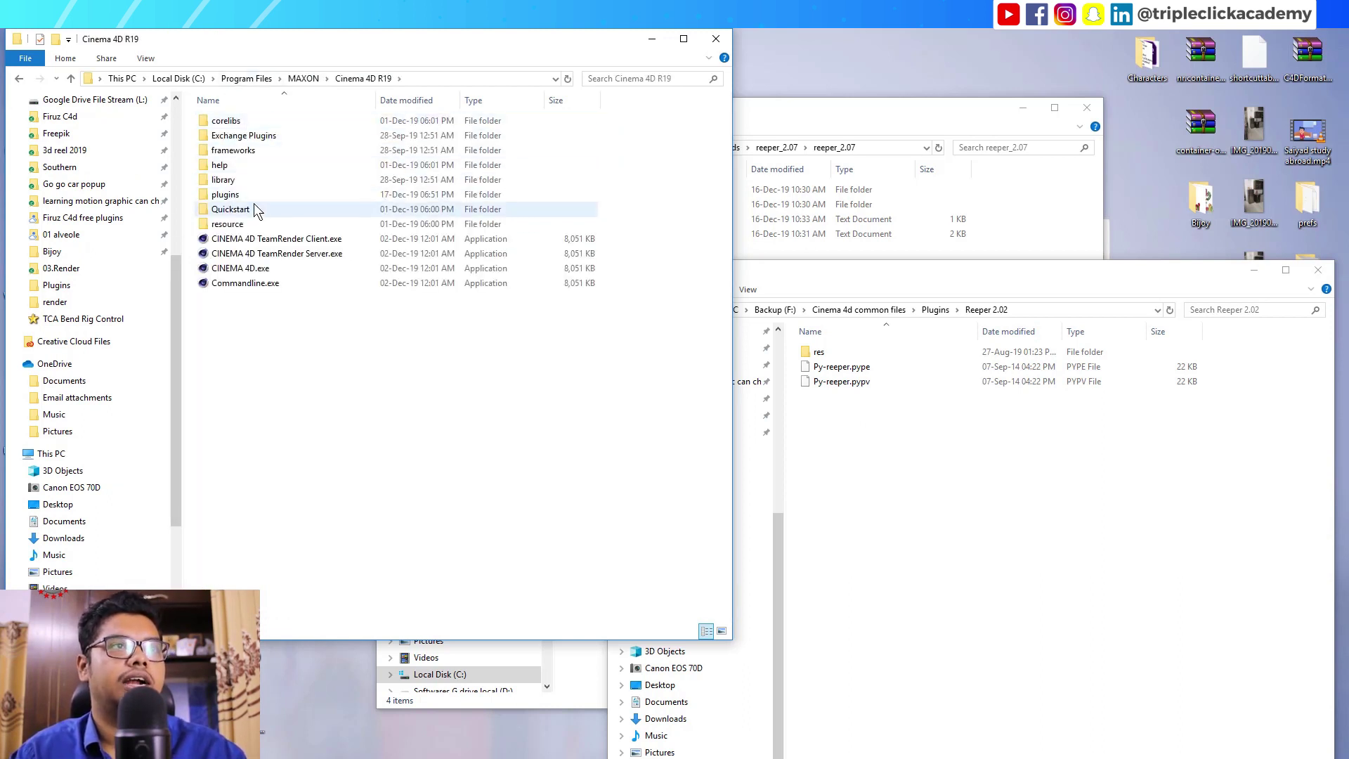
double_click(225, 195)
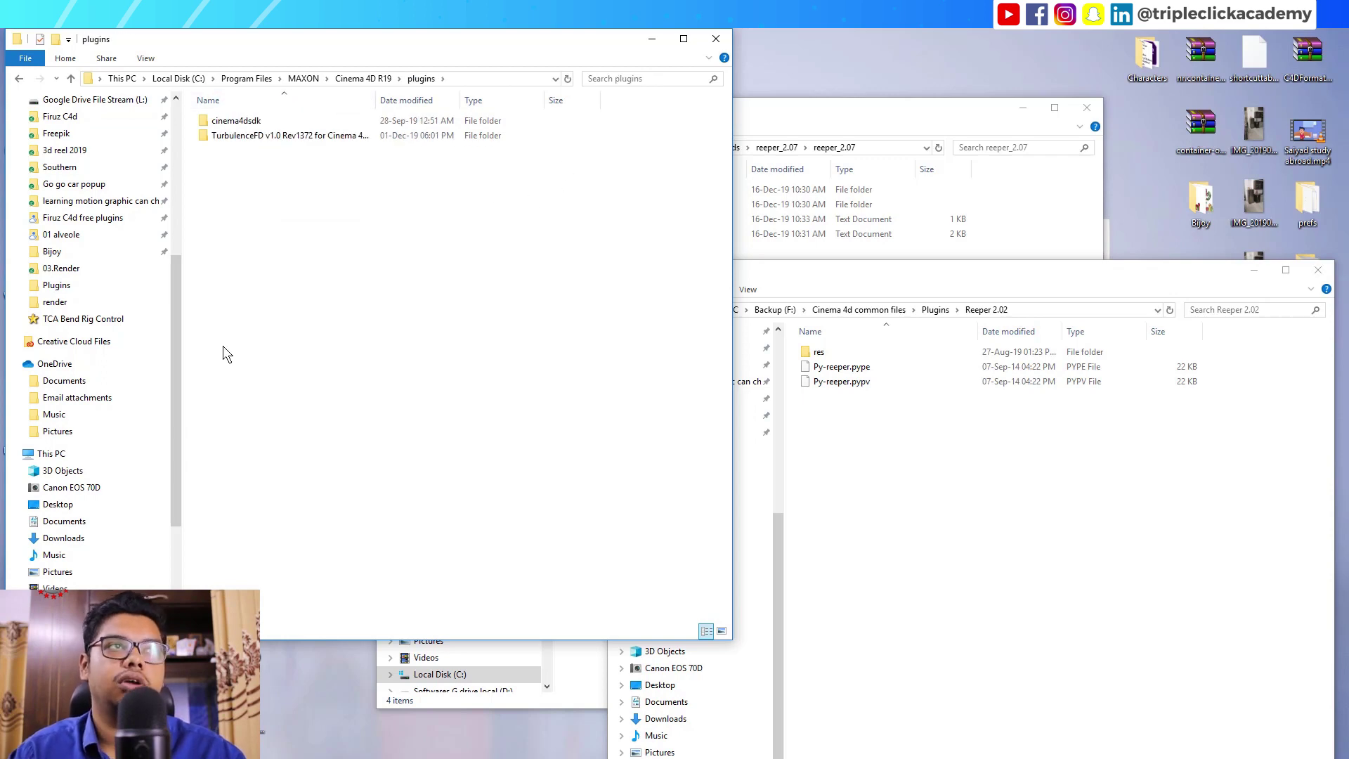
- Move the reeper_2.07 window aside and show the backup Plugins folder containing Reeper 2.02
left_click(913, 117)
mouse_move(635, 314)
left_mouse_down()
mouse_move(623, 254)
mouse_move(636, 315)
left_mouse_up()
left_click_drag(932, 111, 885, 157)
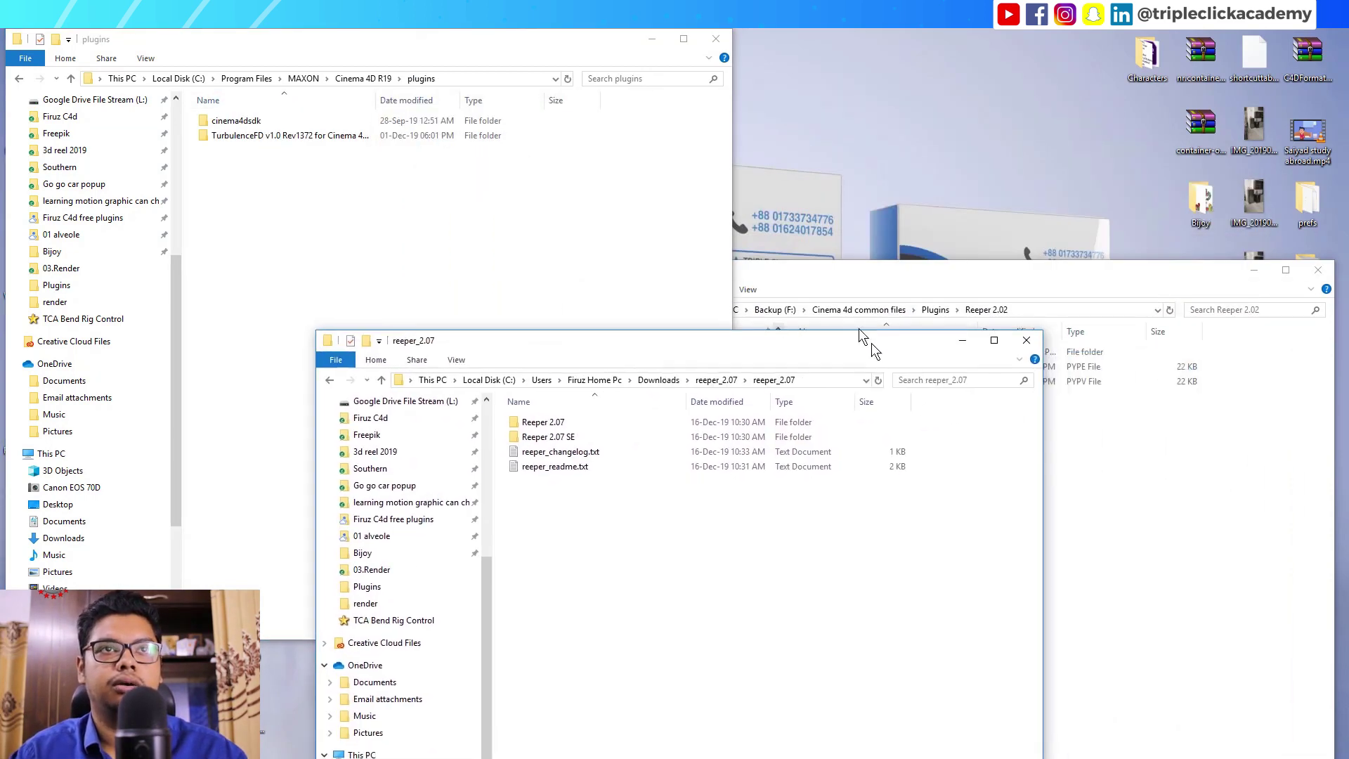
left_click(1307, 497)
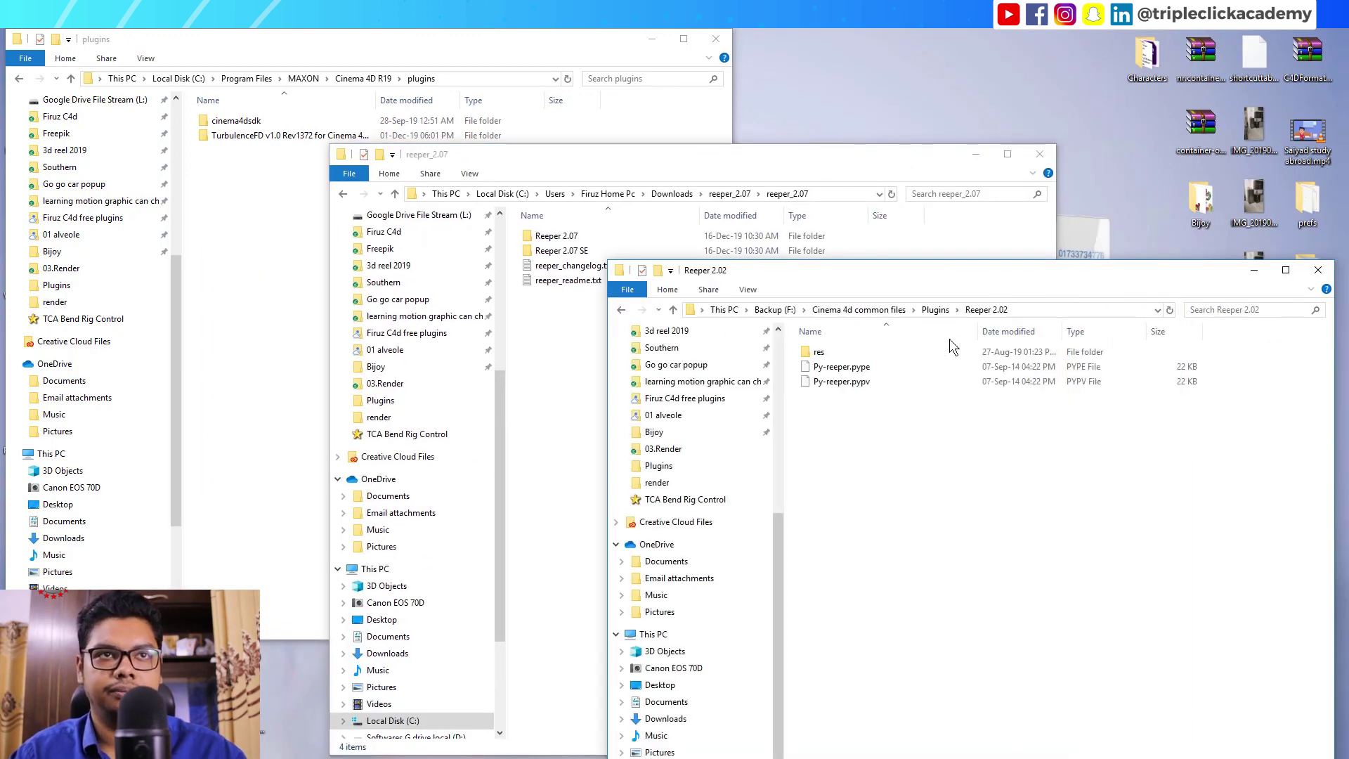
left_click(935, 310)
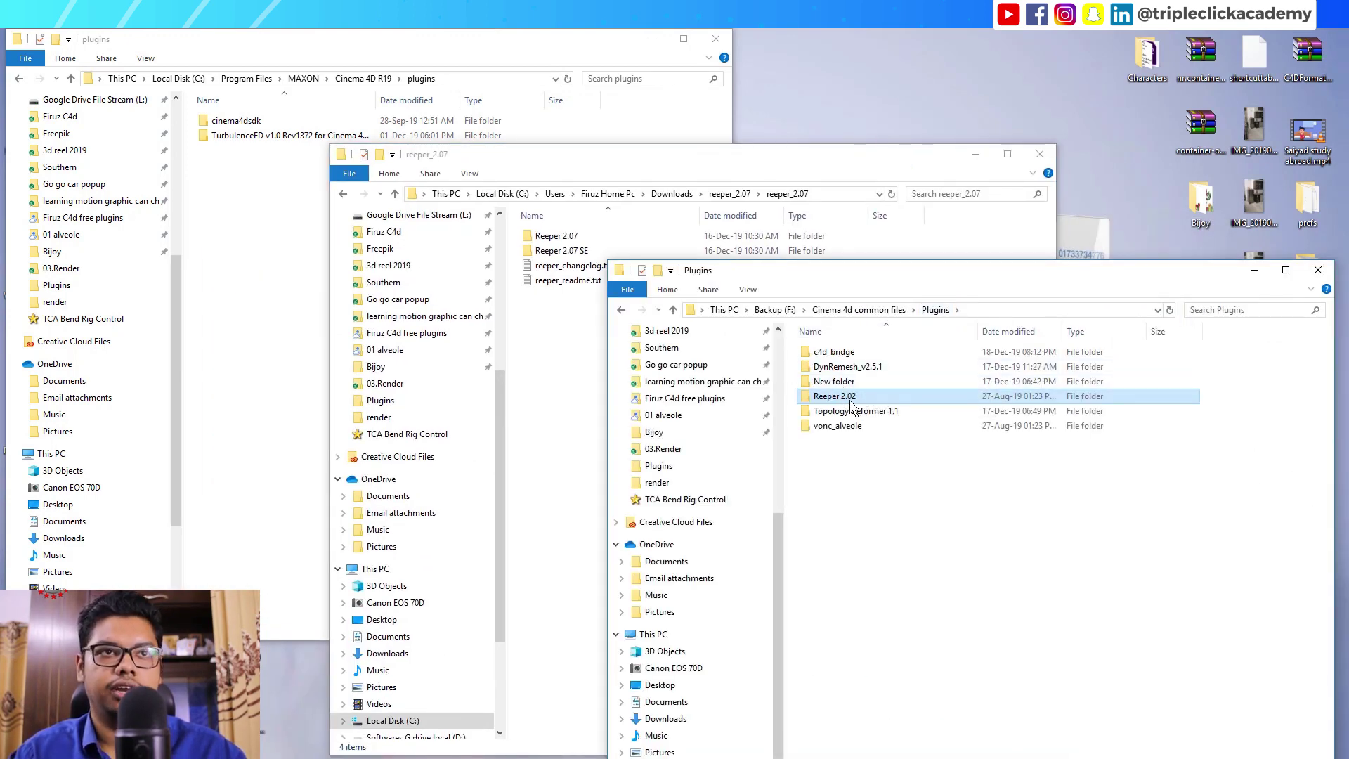
- Copy the Reeper 2.02 folder into the R19 plugins folder, granting administrator permission
left_click_drag(852, 398, 275, 234)
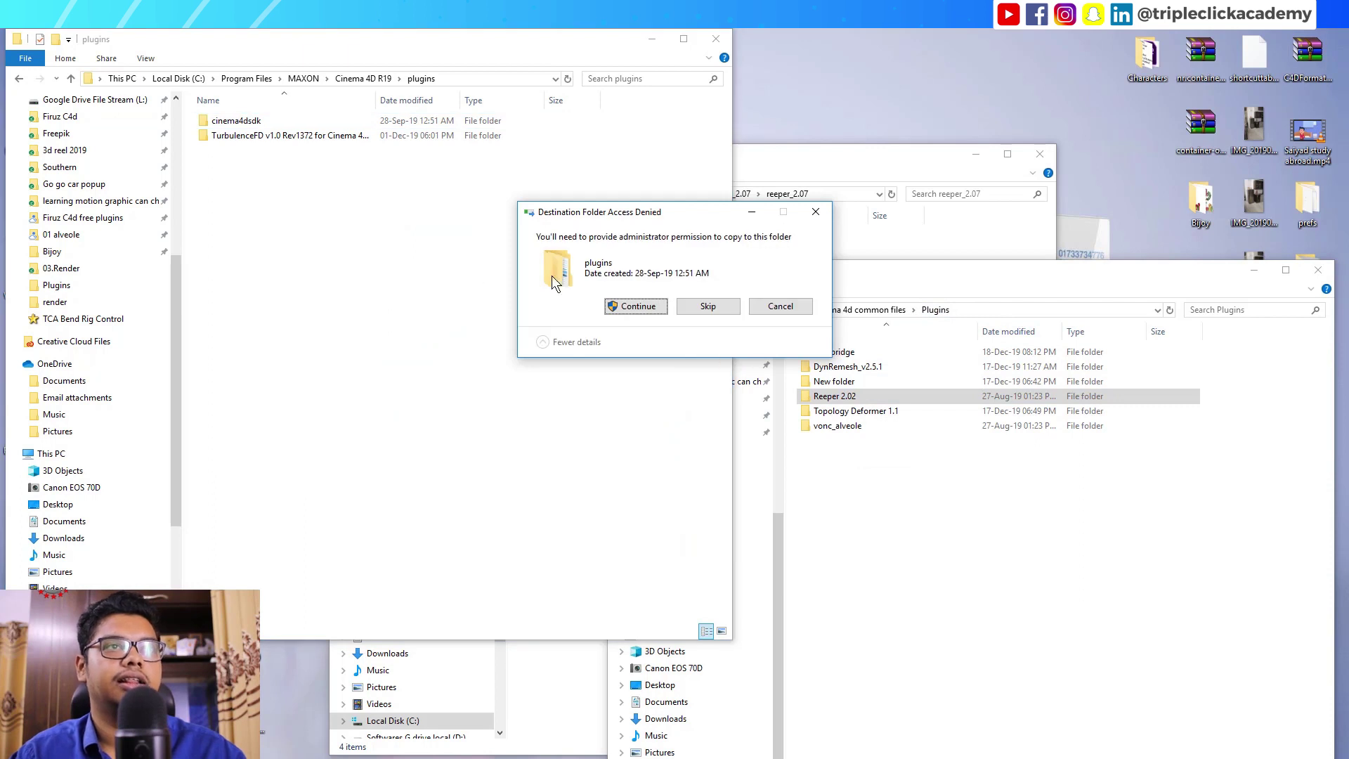
left_click(646, 308)
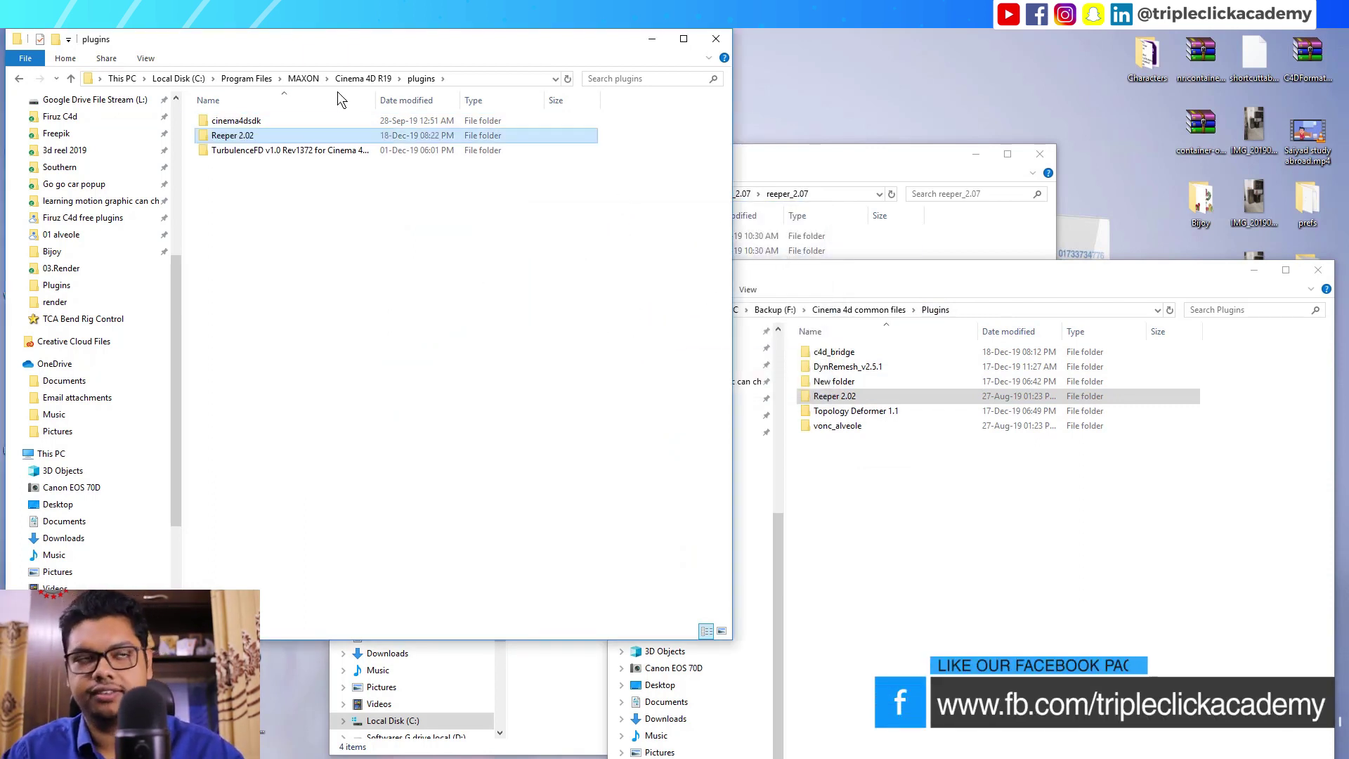
left_click_drag(355, 42, 398, 140)
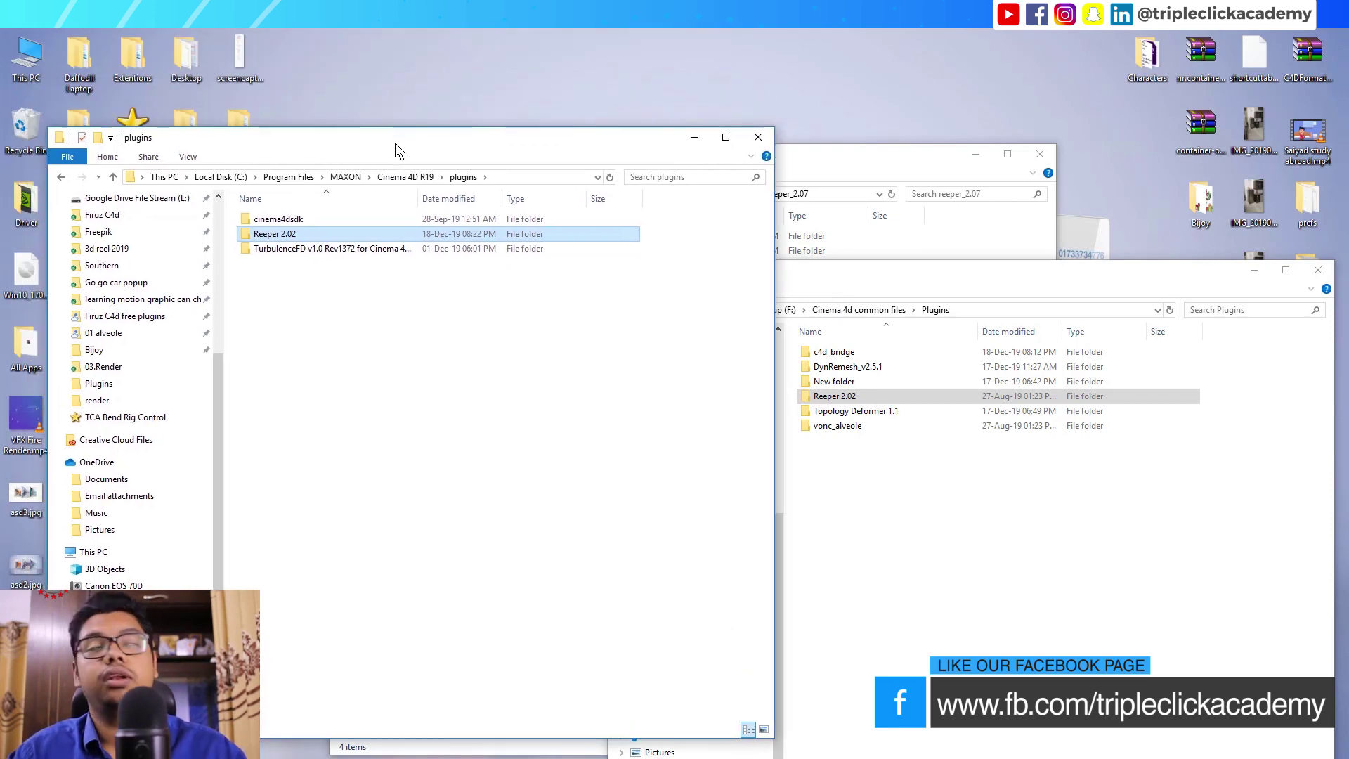
- Open and close an extra Local Disk (C:) window, then bring up the Start menu
double_click(28, 60)
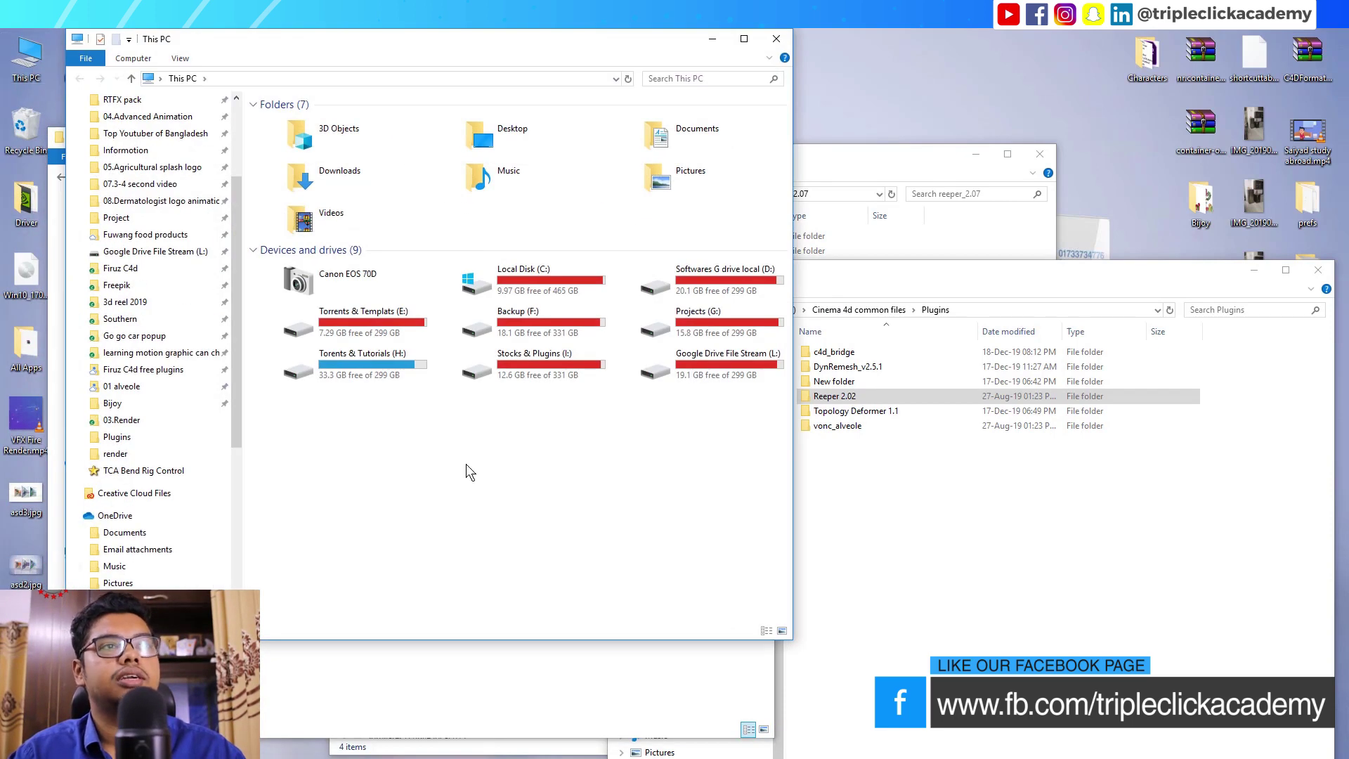
double_click(545, 278)
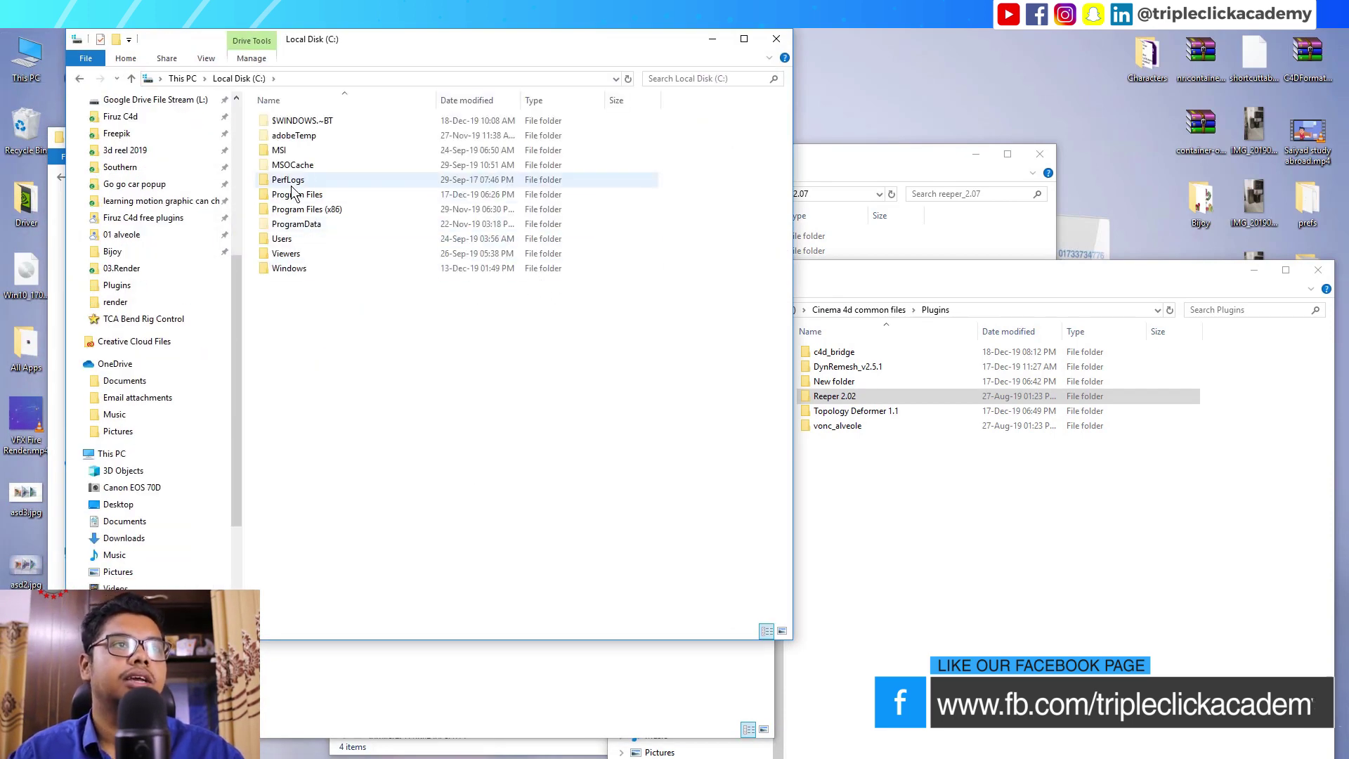
left_click(770, 44)
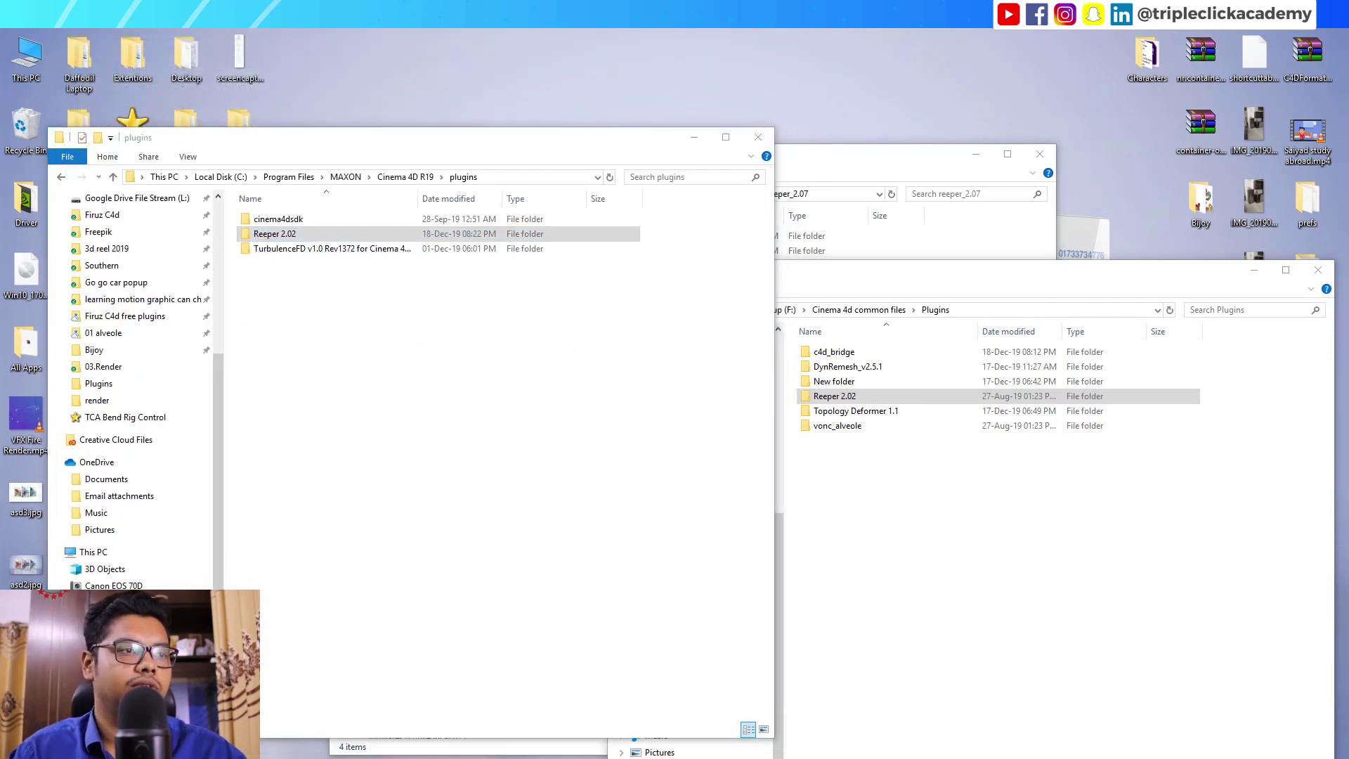
key("super")
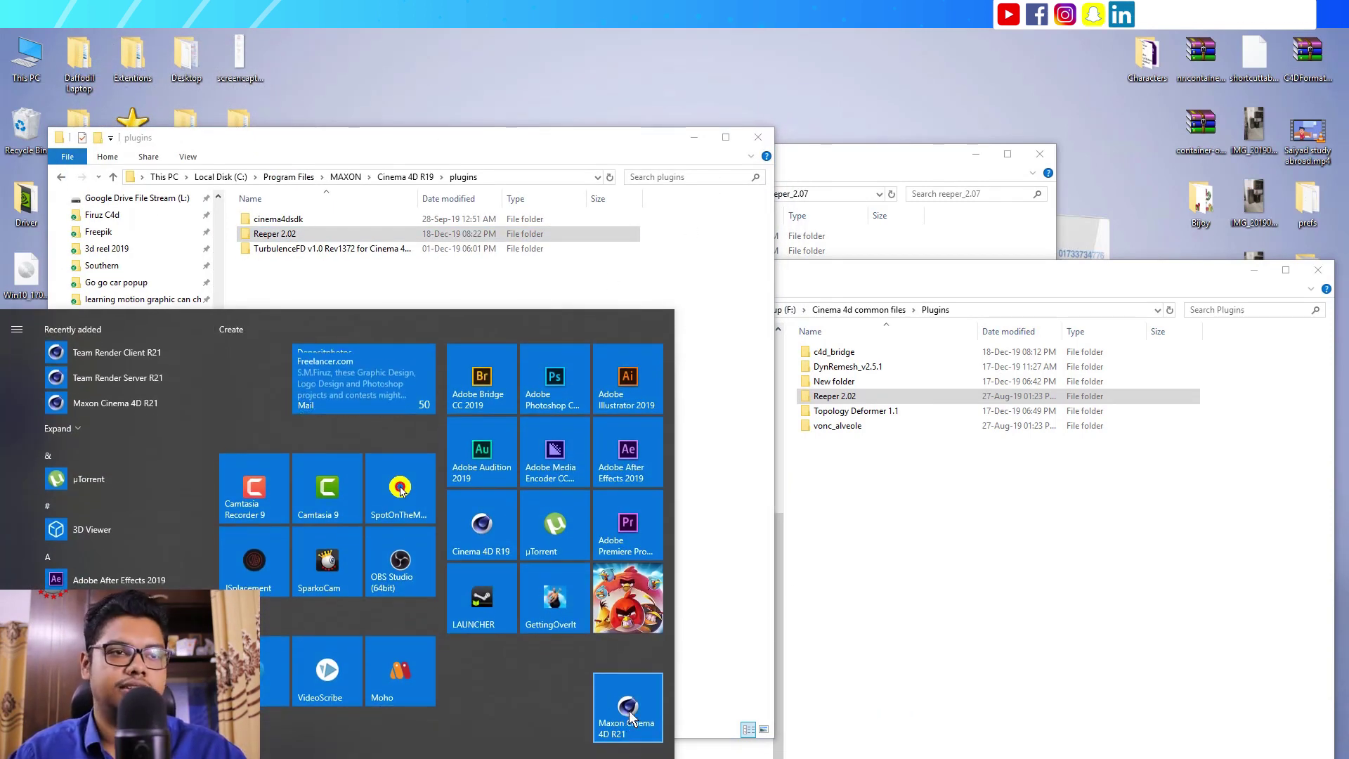
- Launch Maxon Cinema 4D R21 from the Start menu and go to Edit > Preferences
left_click(630, 711)
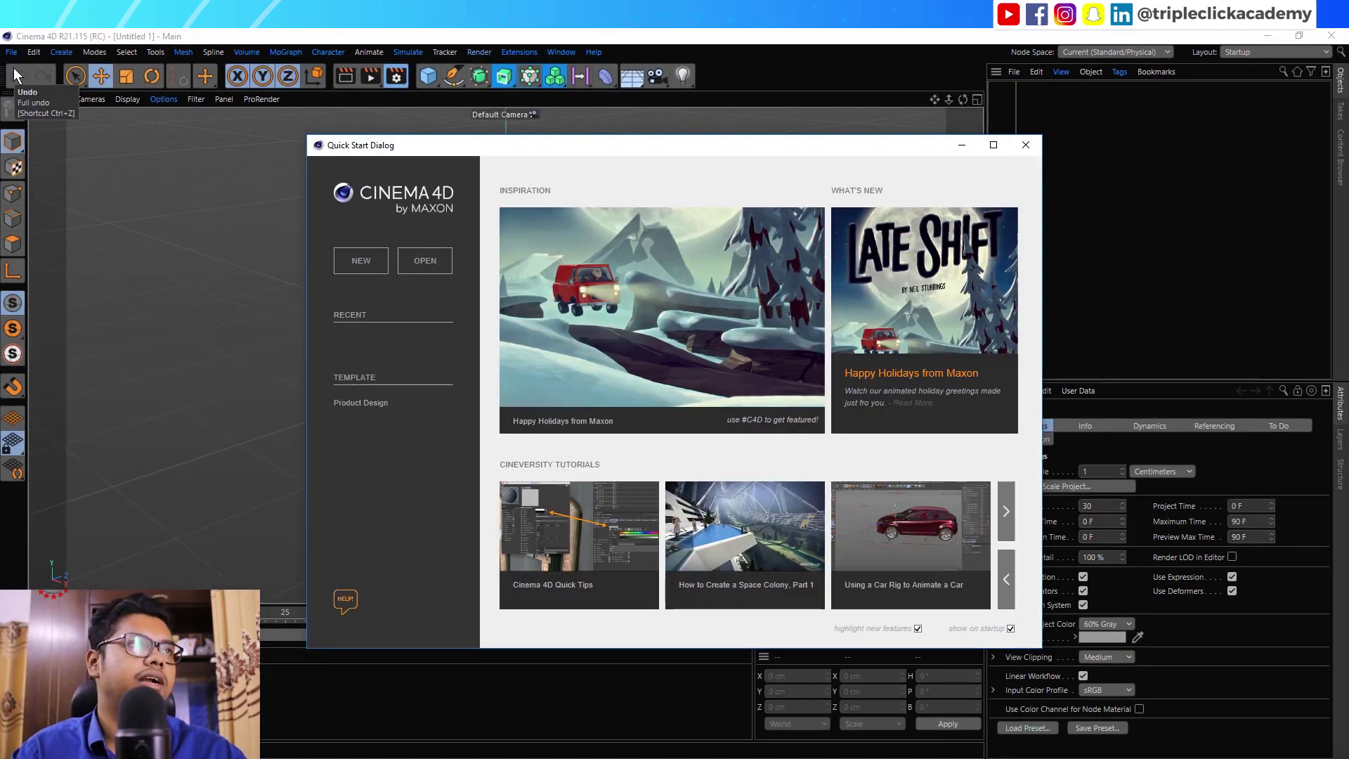
left_click(34, 52)
left_click(91, 250)
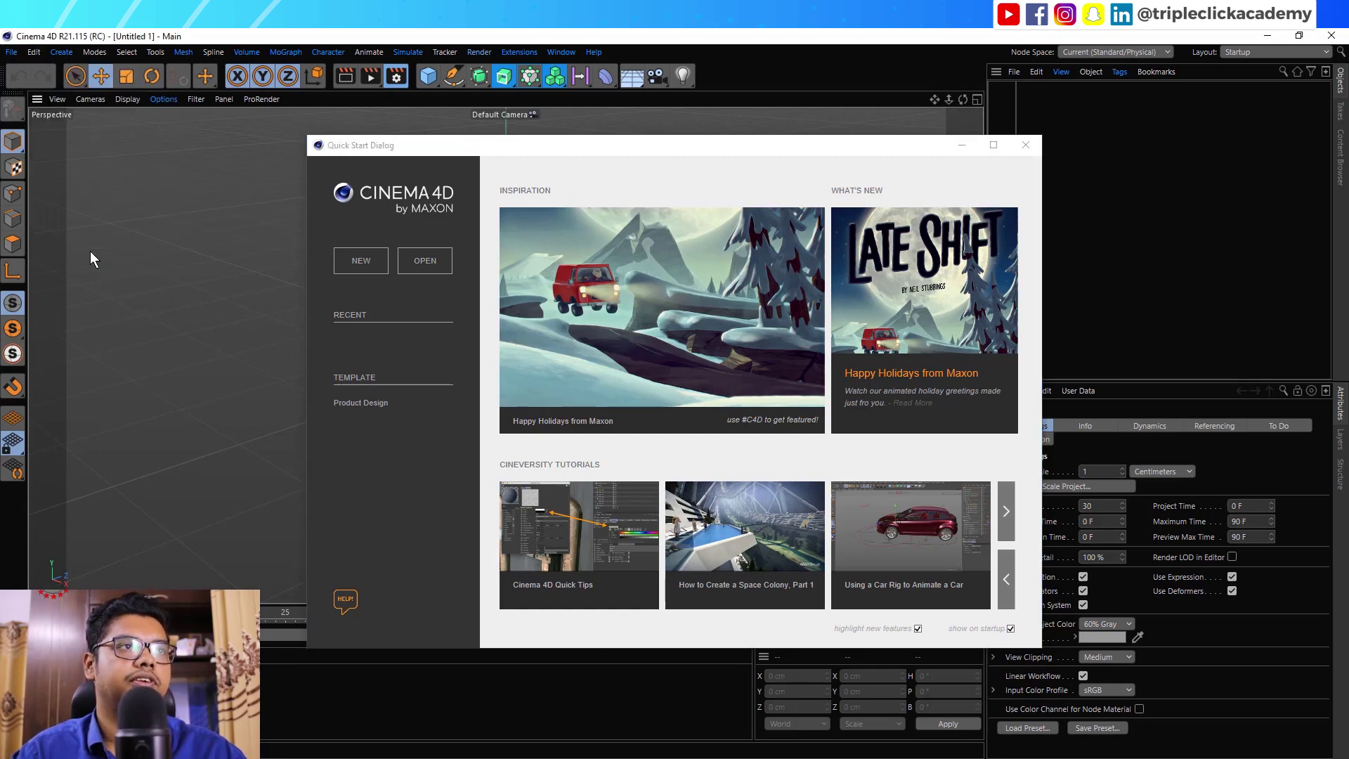
- Open R21's preferences folder, close Cinema 4D, and enter its AppData plugins folder beside reeper_2.07
left_click(174, 643)
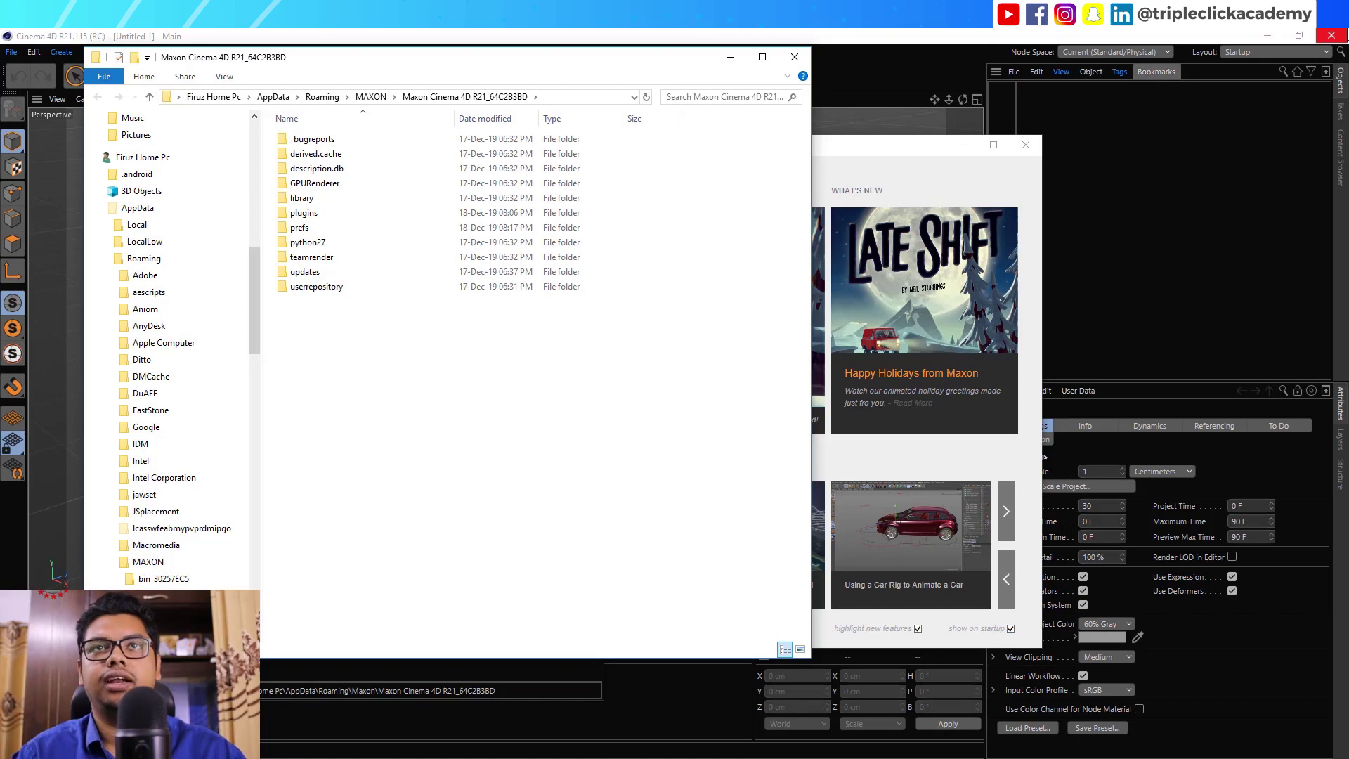
left_click(1332, 38)
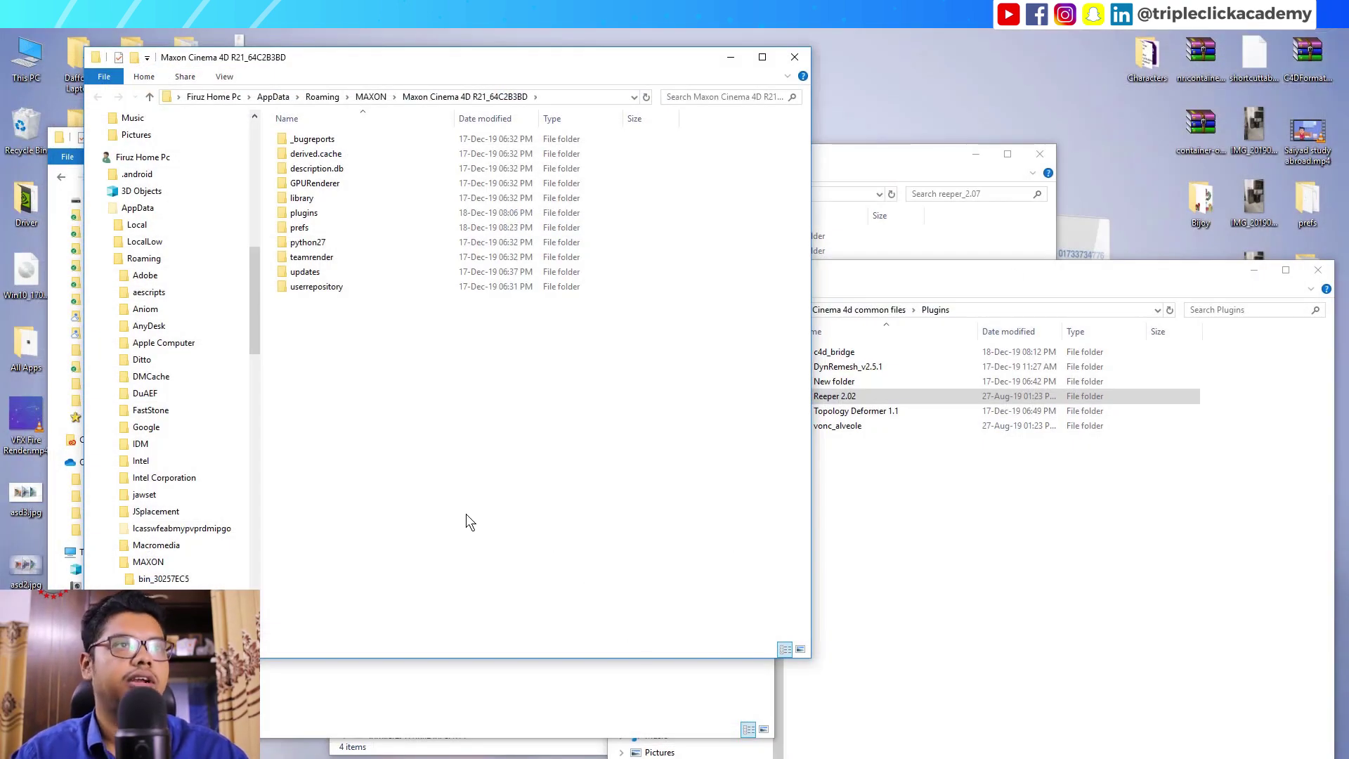
double_click(306, 214)
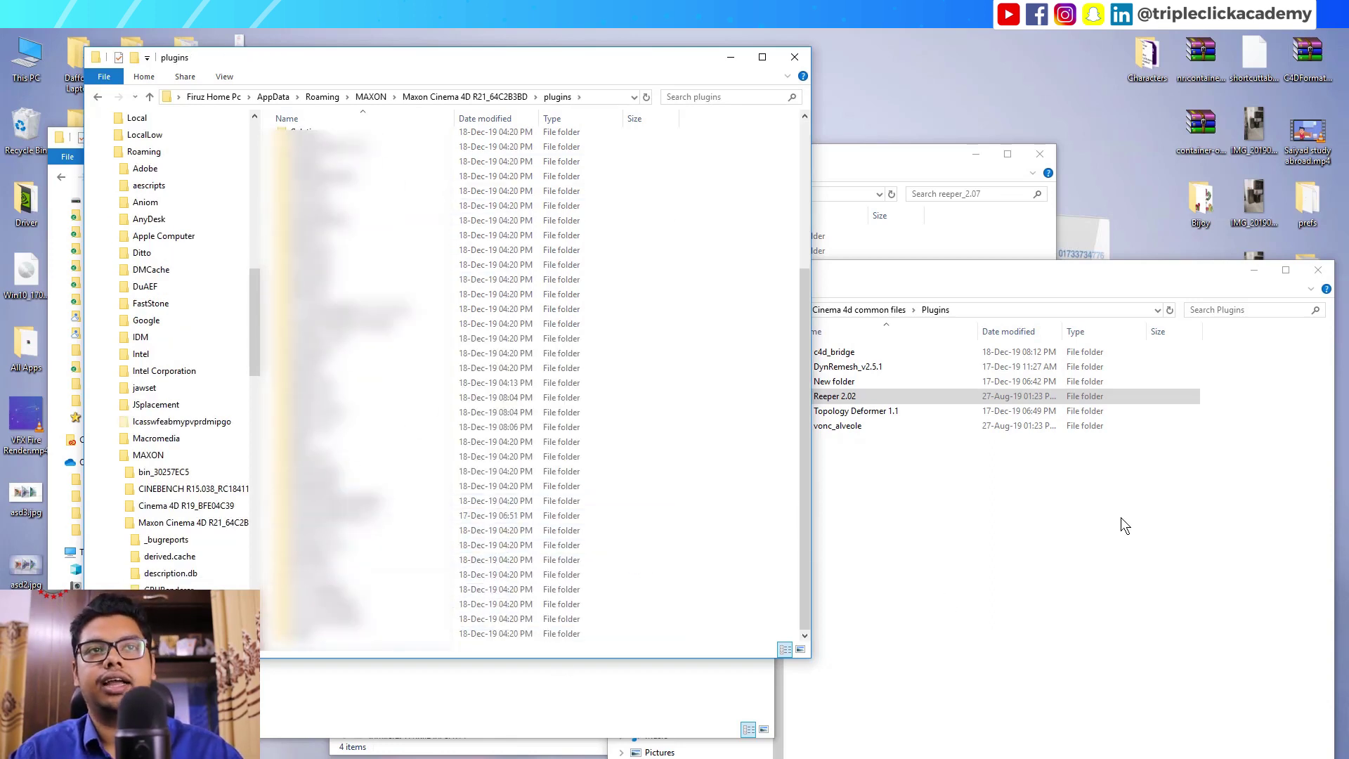
left_click(946, 281)
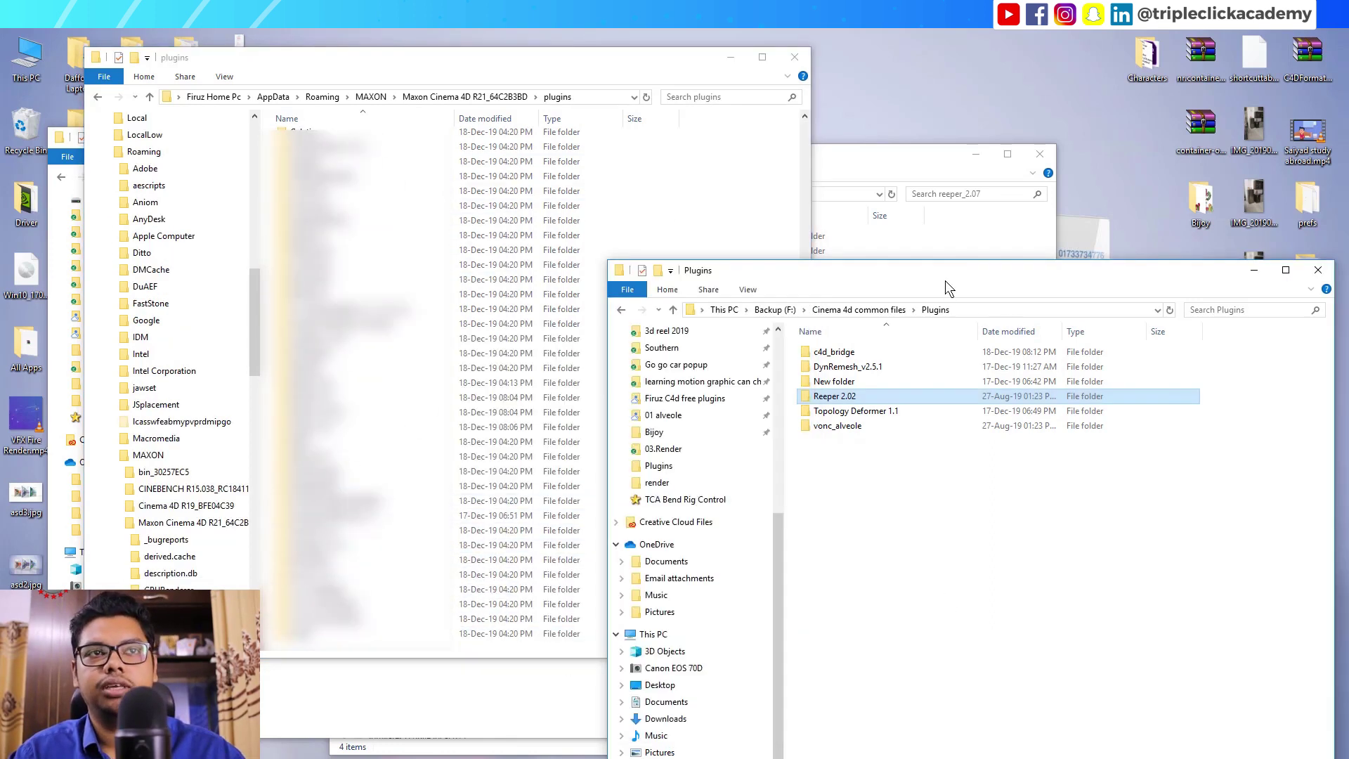
left_click(907, 158)
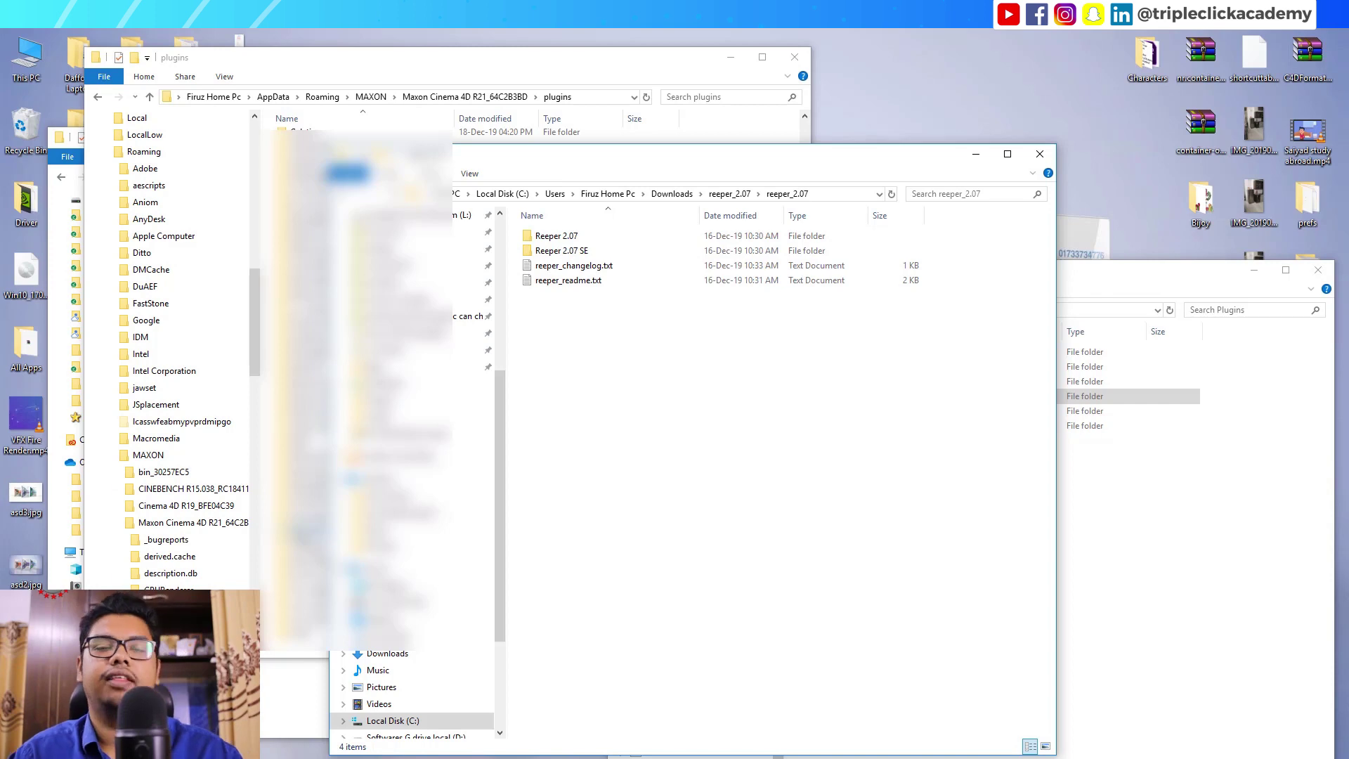
- Launch Cinema 4D R19 and R21 from the Start menu and minimize the R21 plugins window
key("super")
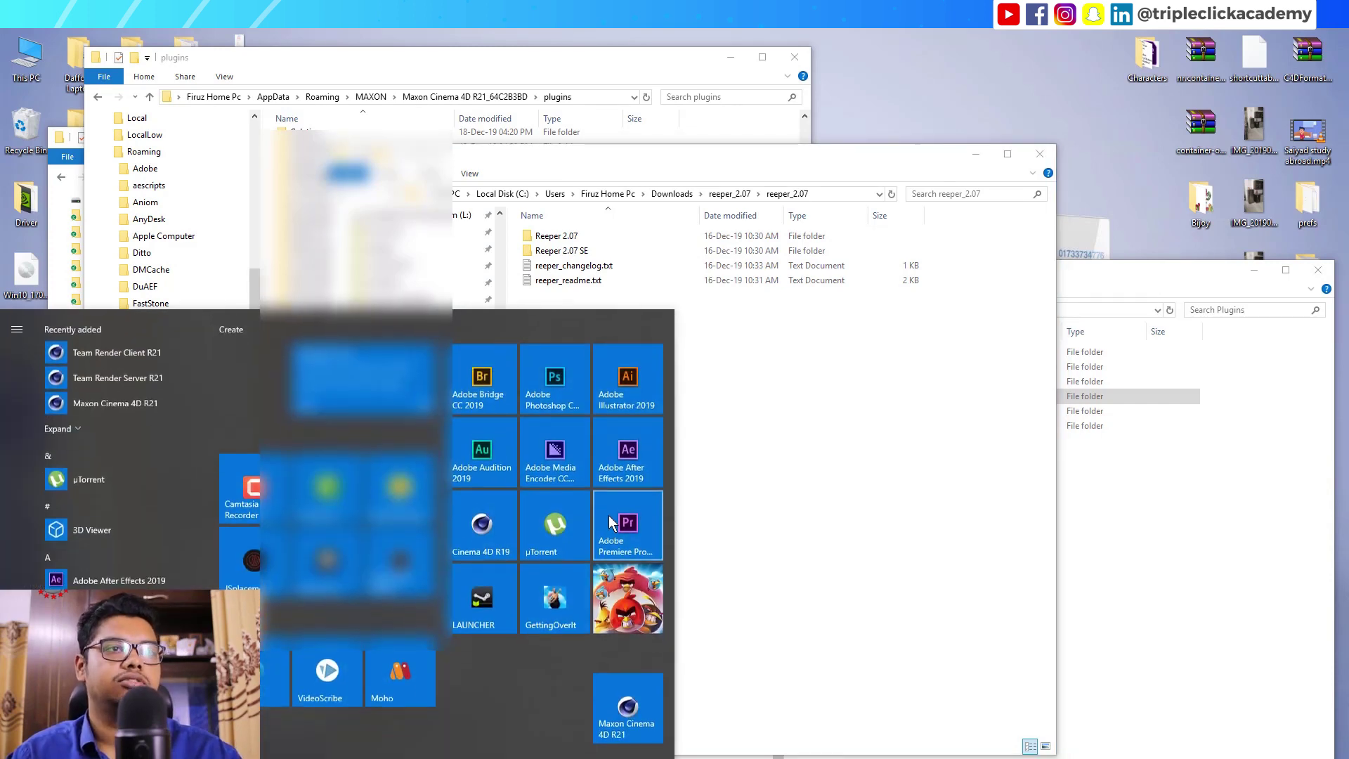
left_click(473, 508)
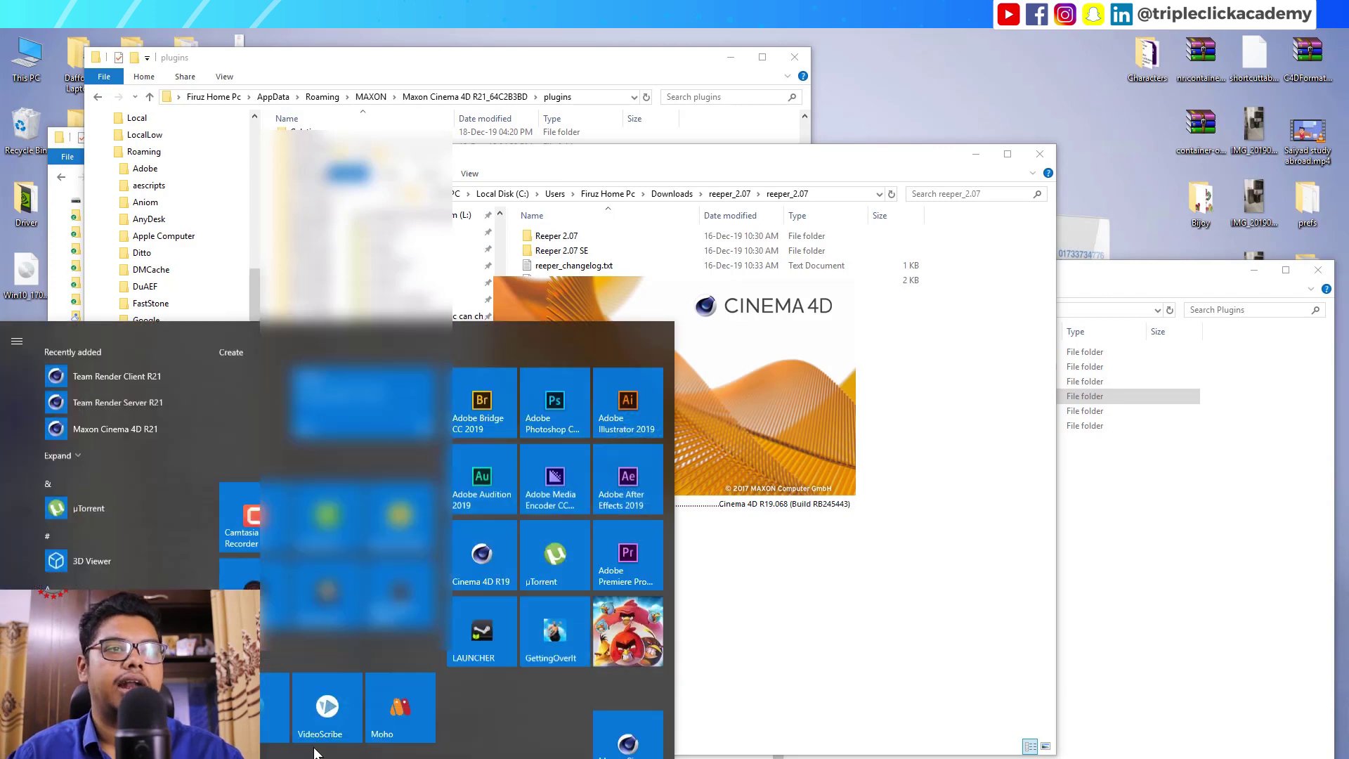
key("super")
left_click(627, 701)
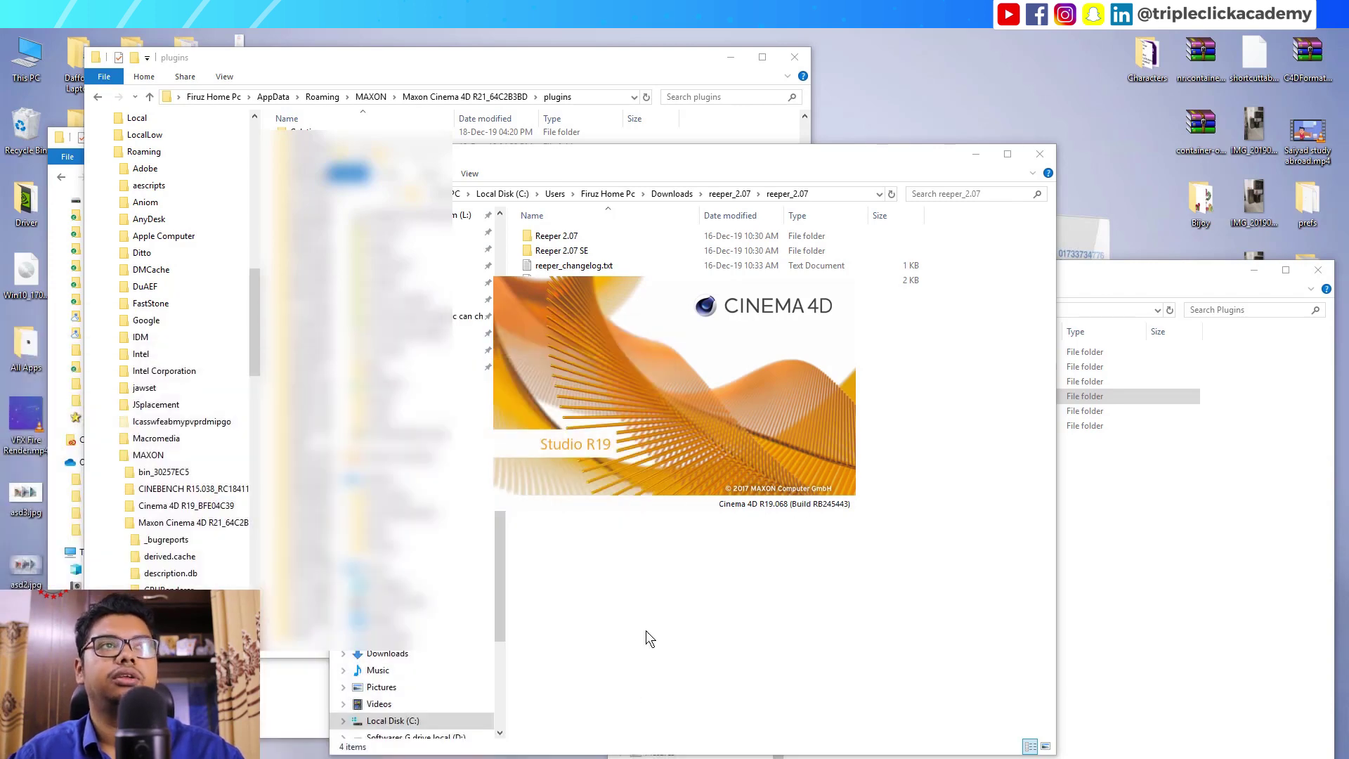
left_click(730, 61)
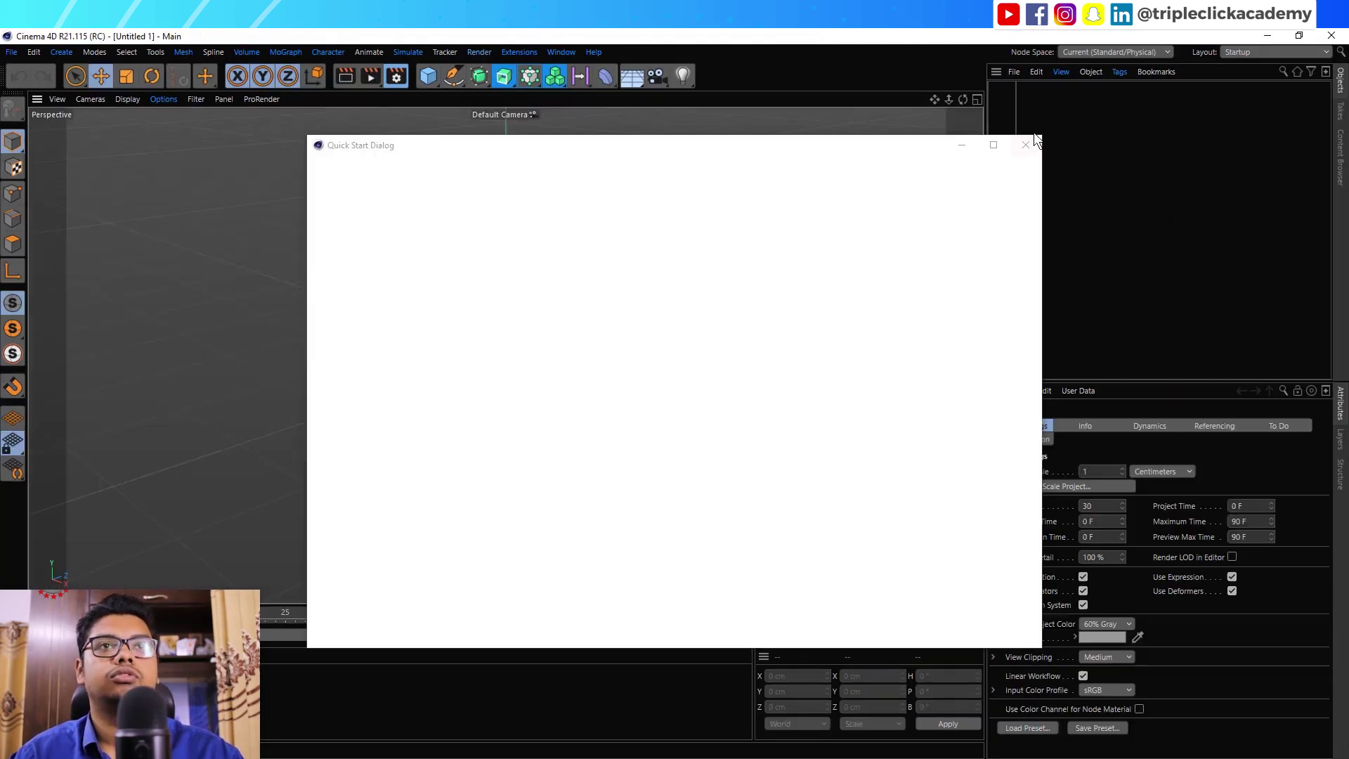
- Dismiss R21's Quick Start Dialog and add a Reeper 2.07 SE rope via Extensions
left_click(1027, 145)
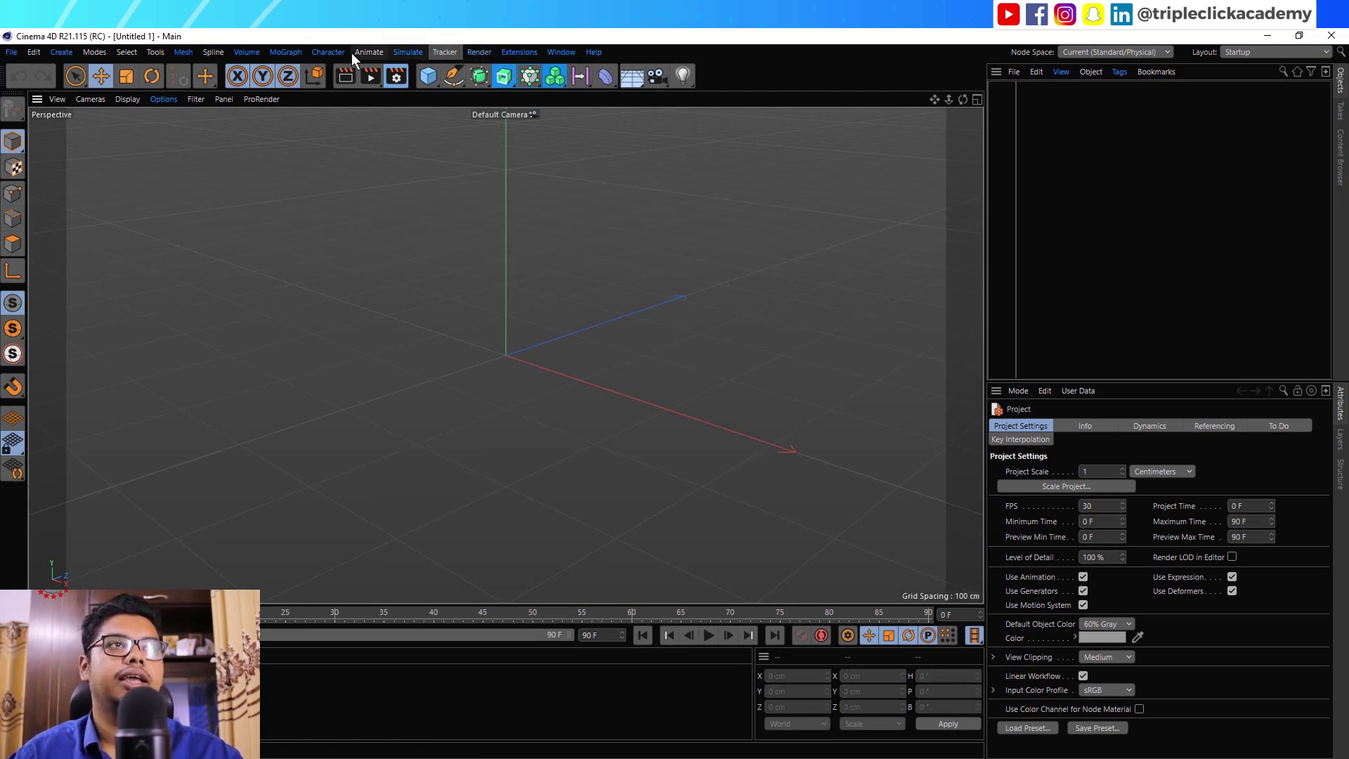
left_click(509, 54)
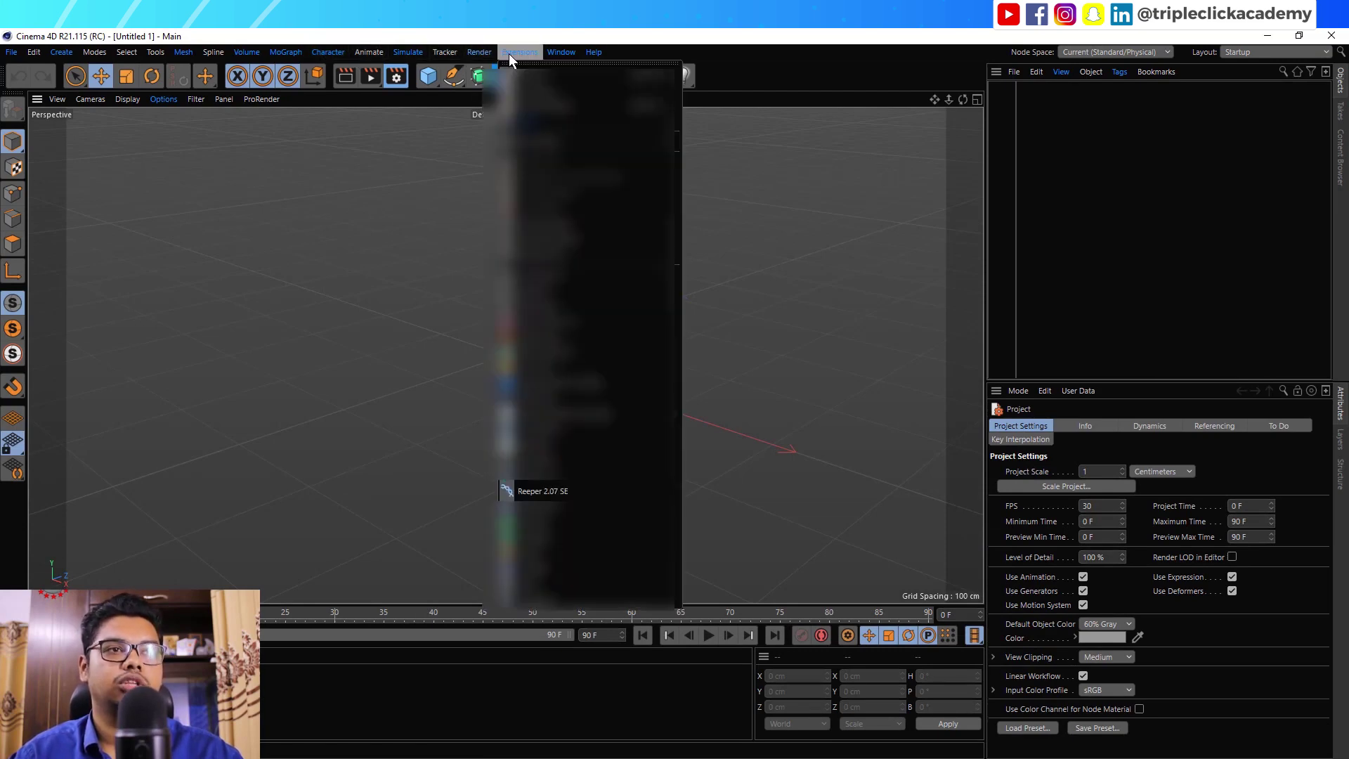
left_click(566, 488)
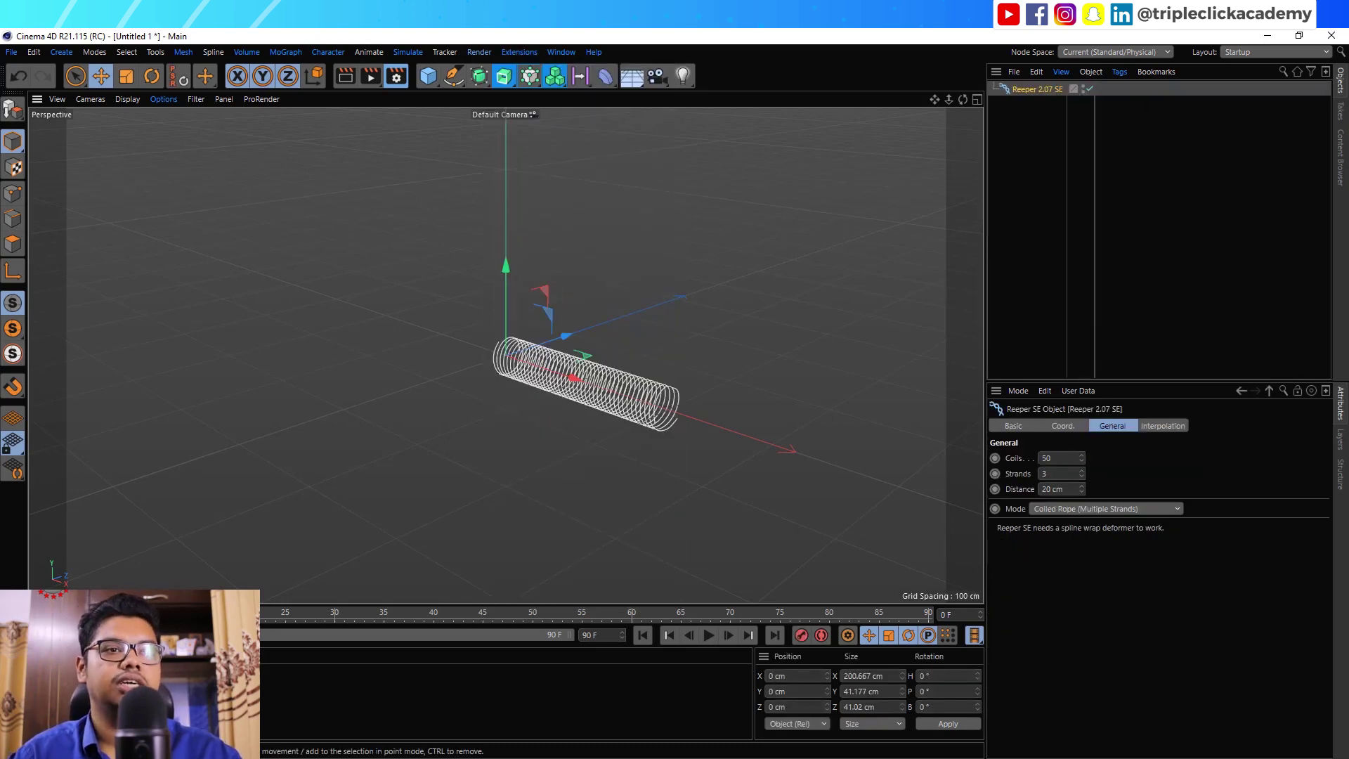
left_click(589, 748)
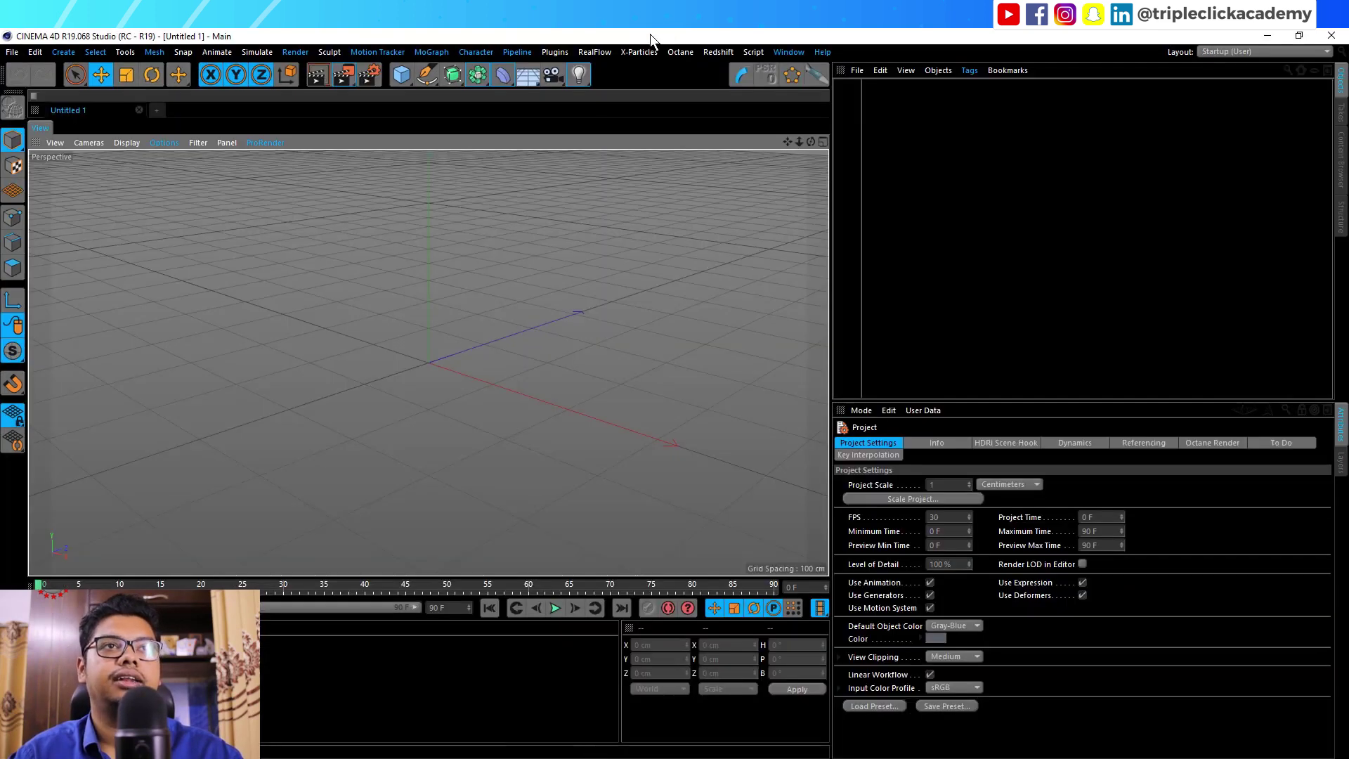
- Choose Plugins > Reeper 2.0 to add a coiled rope object in Cinema 4D R19
left_click(553, 53)
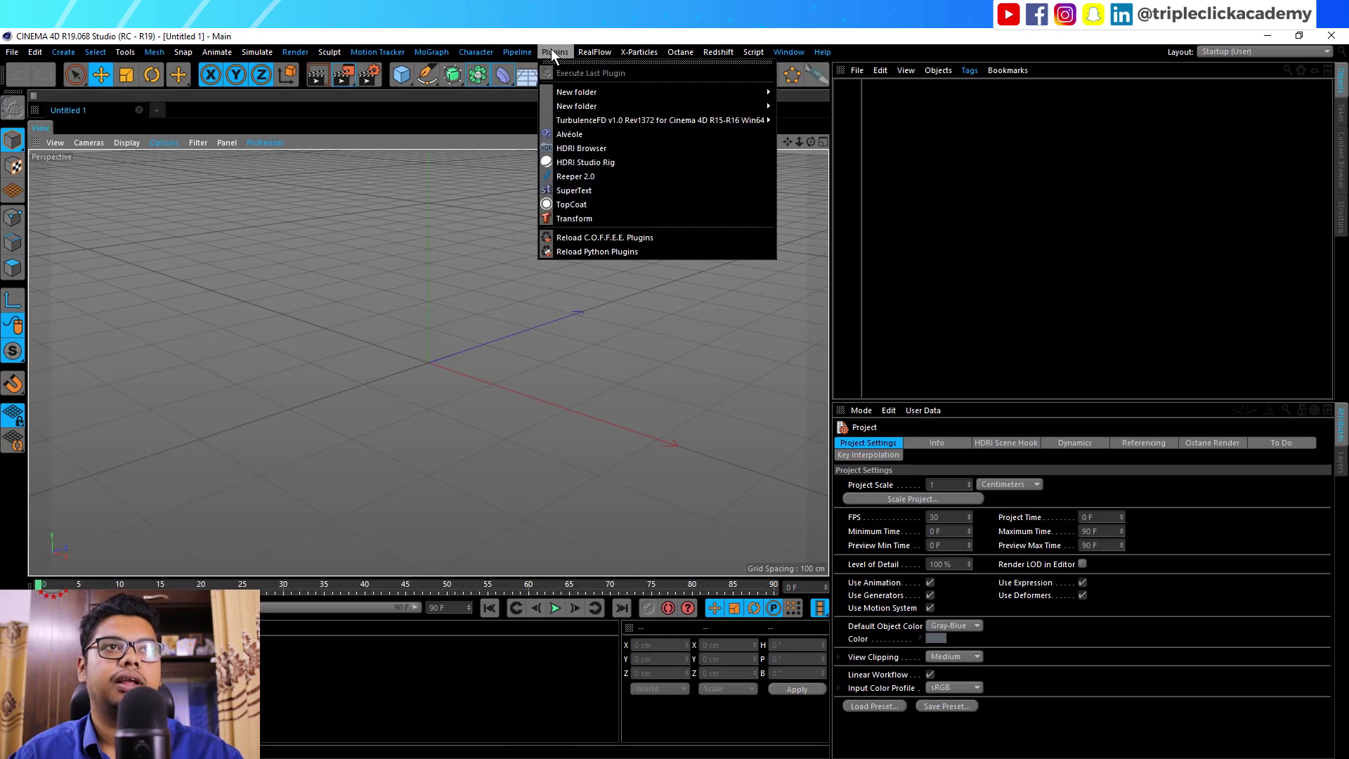
left_click(621, 178)
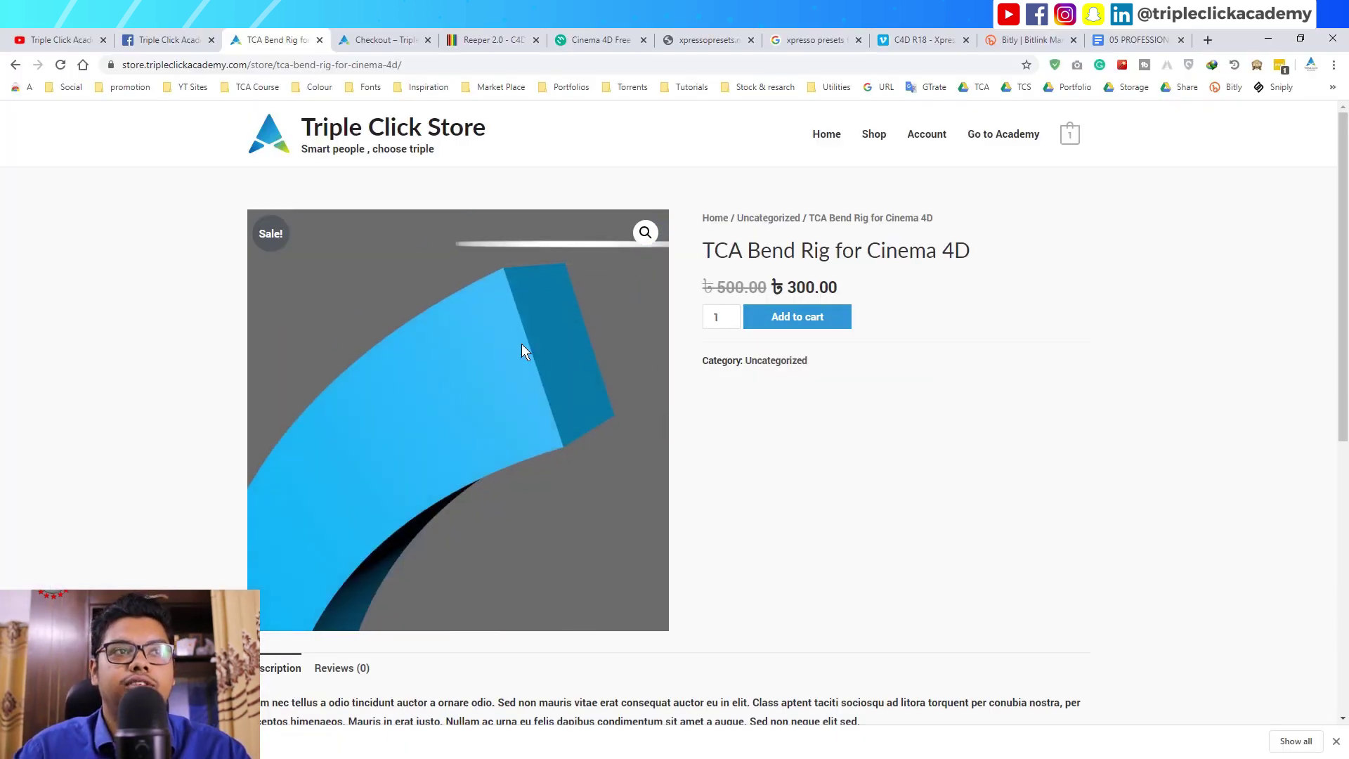
- Scroll through the TCA Bend Rig product page, then switch windows via the taskbar thumbnails
scroll(513, 383, "down", 4)
scroll(1216, 372, "down", 3)
scroll(1217, 378, "up", 7)
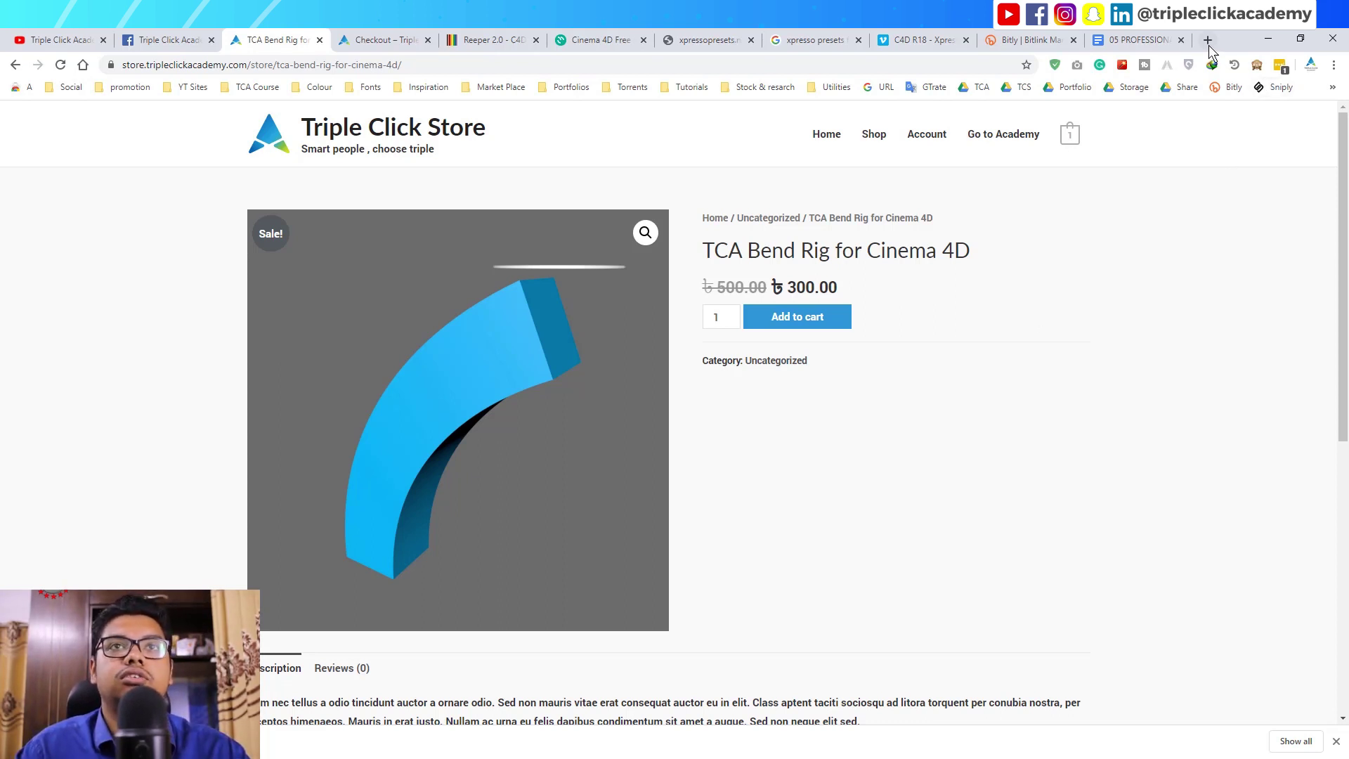
left_click(365, 755)
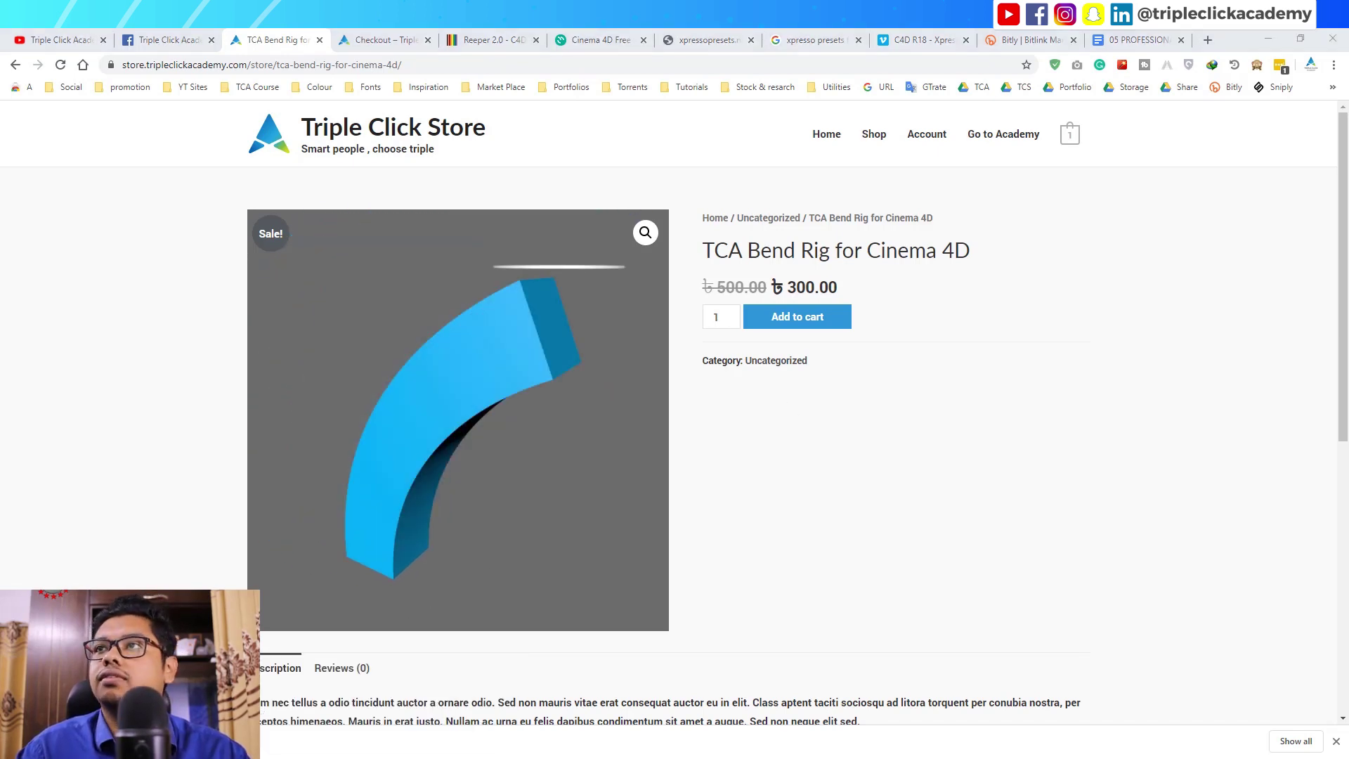
left_click(590, 34)
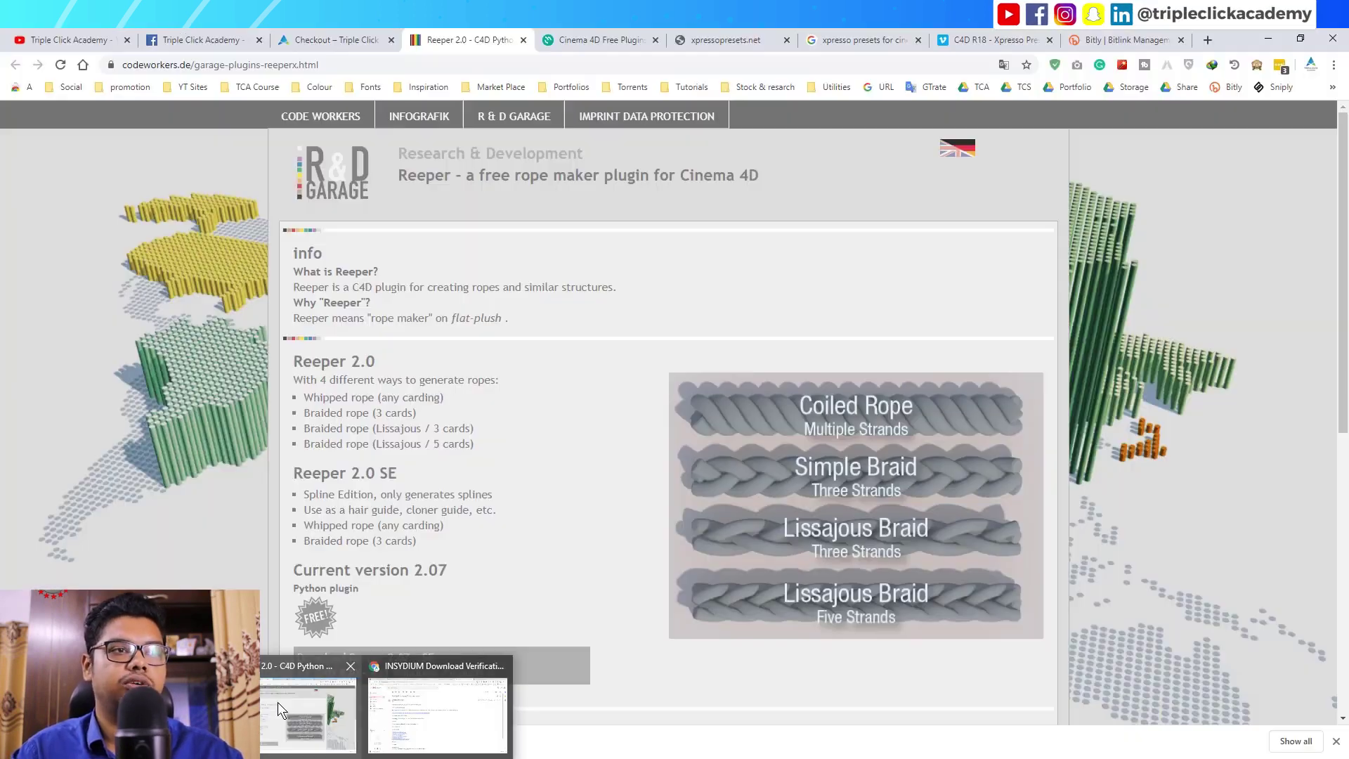
- Open the A4CMS bookmark from Chrome's TCA Course bookmark folder
left_click(277, 702)
left_click(251, 86)
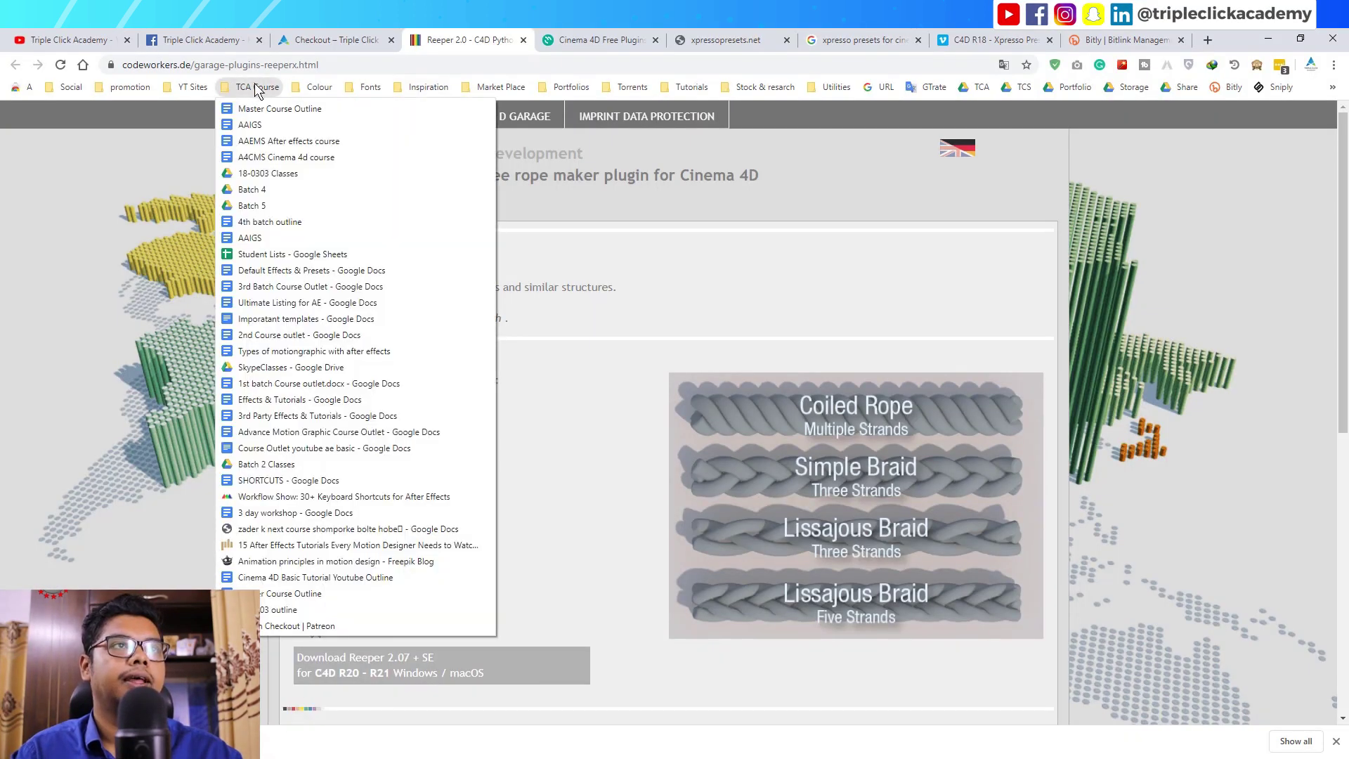
left_click(270, 150)
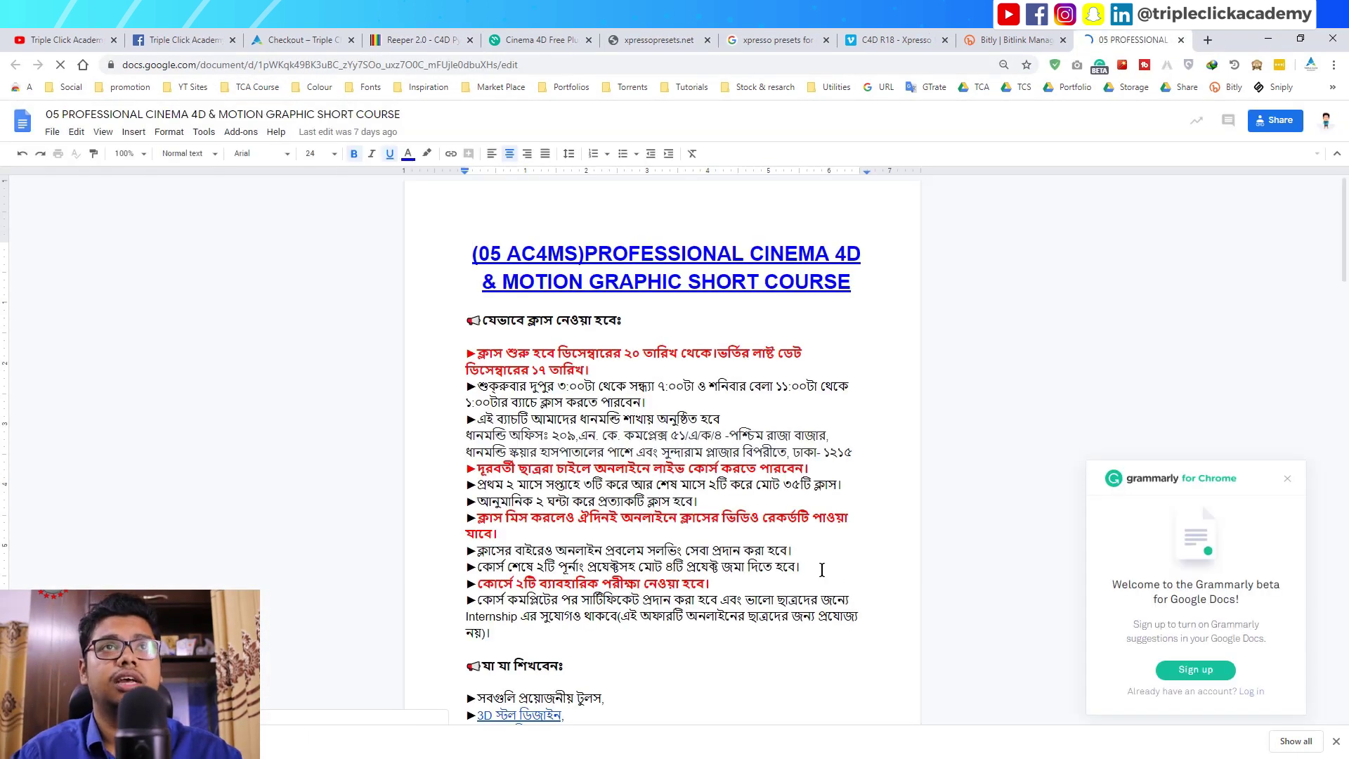
- Scroll down the course outline and select the contact details block
scroll(645, 506, "down", 4)
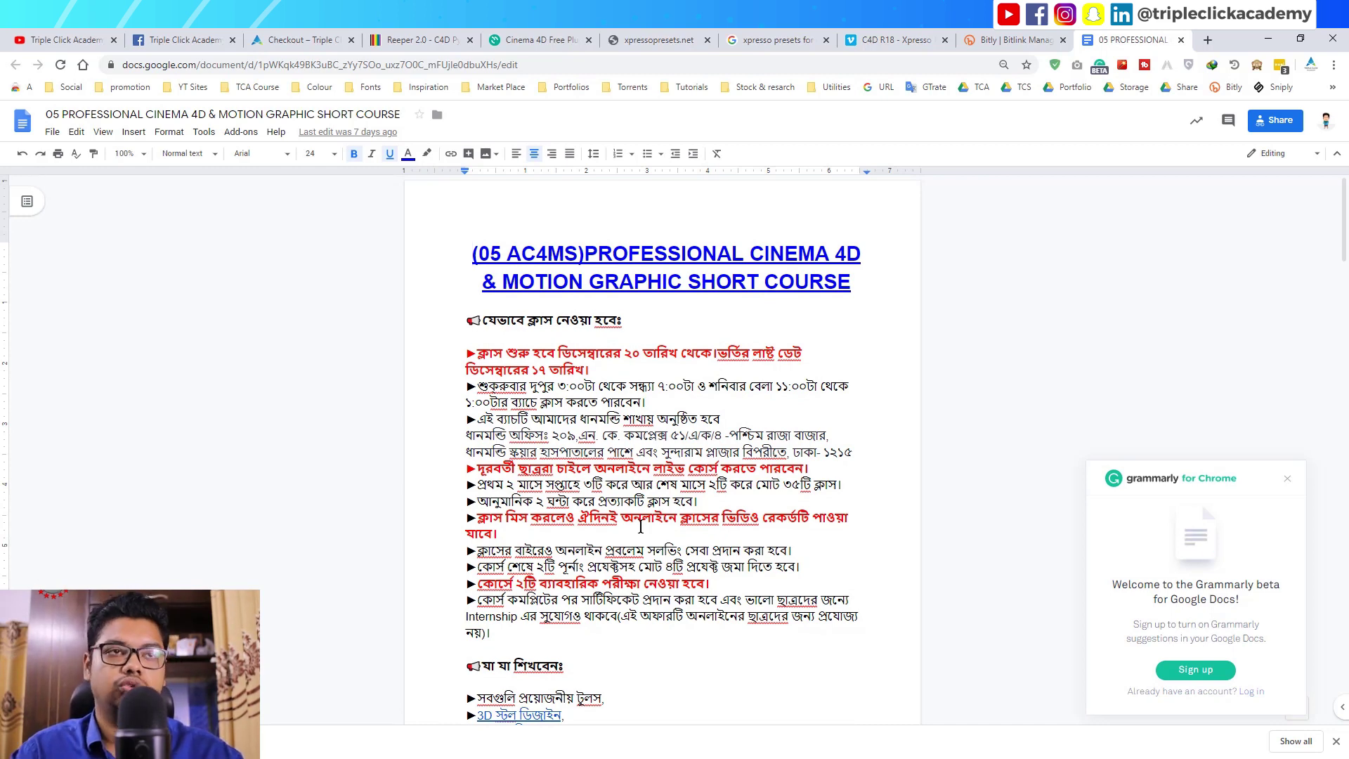
scroll(641, 527, "down", 2)
scroll(641, 528, "down", 5)
scroll(640, 531, "down", 4)
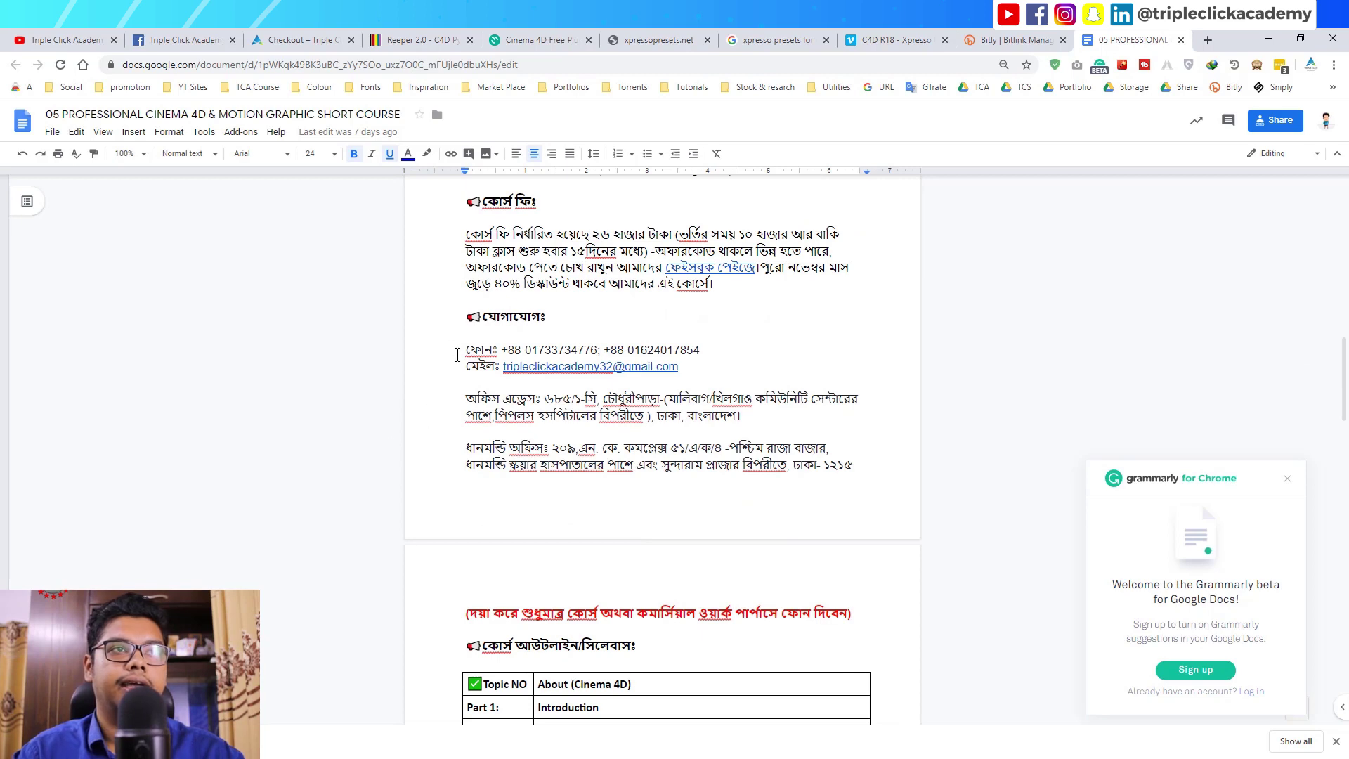
left_click_drag(456, 352, 854, 467)
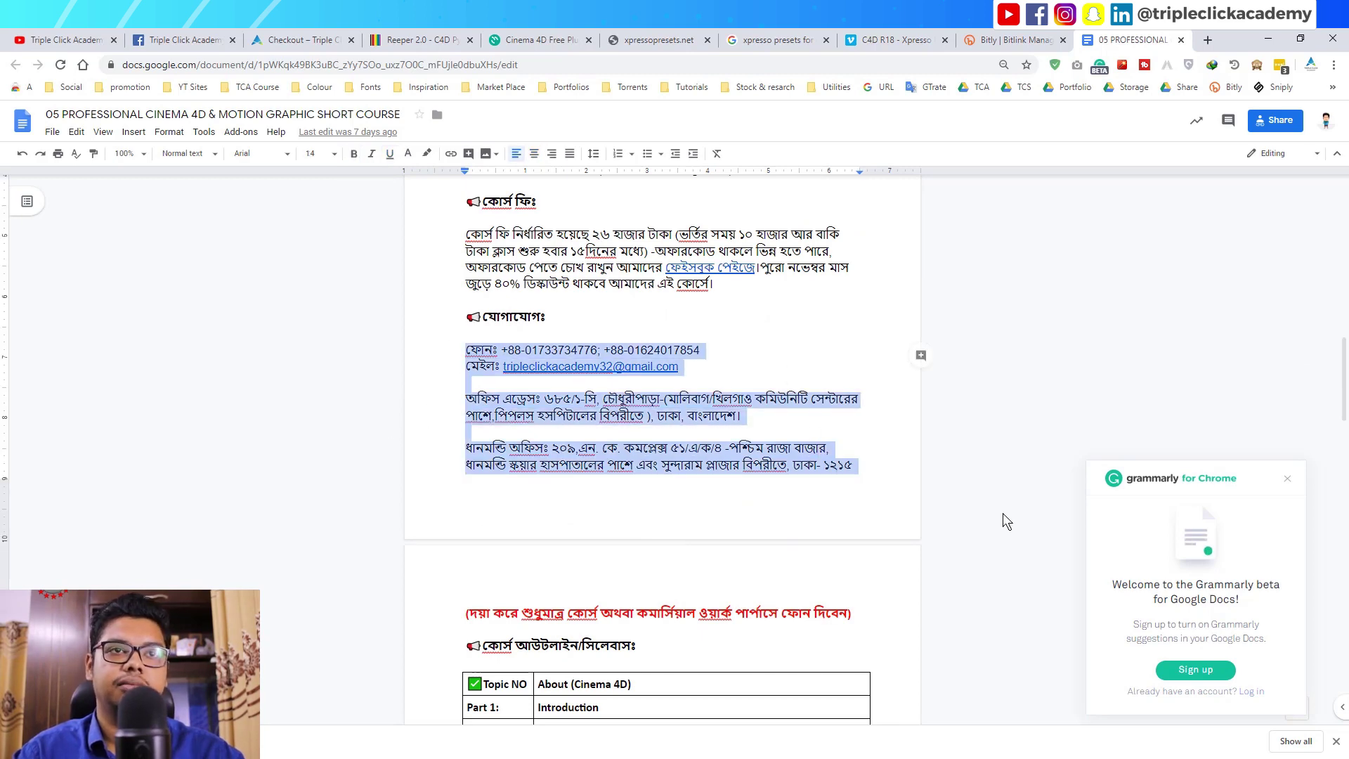
- Scroll the outline back to its title and switch to the Triple Click Academy Facebook tab
scroll(913, 534, "down", 2)
scroll(876, 529, "up", 4)
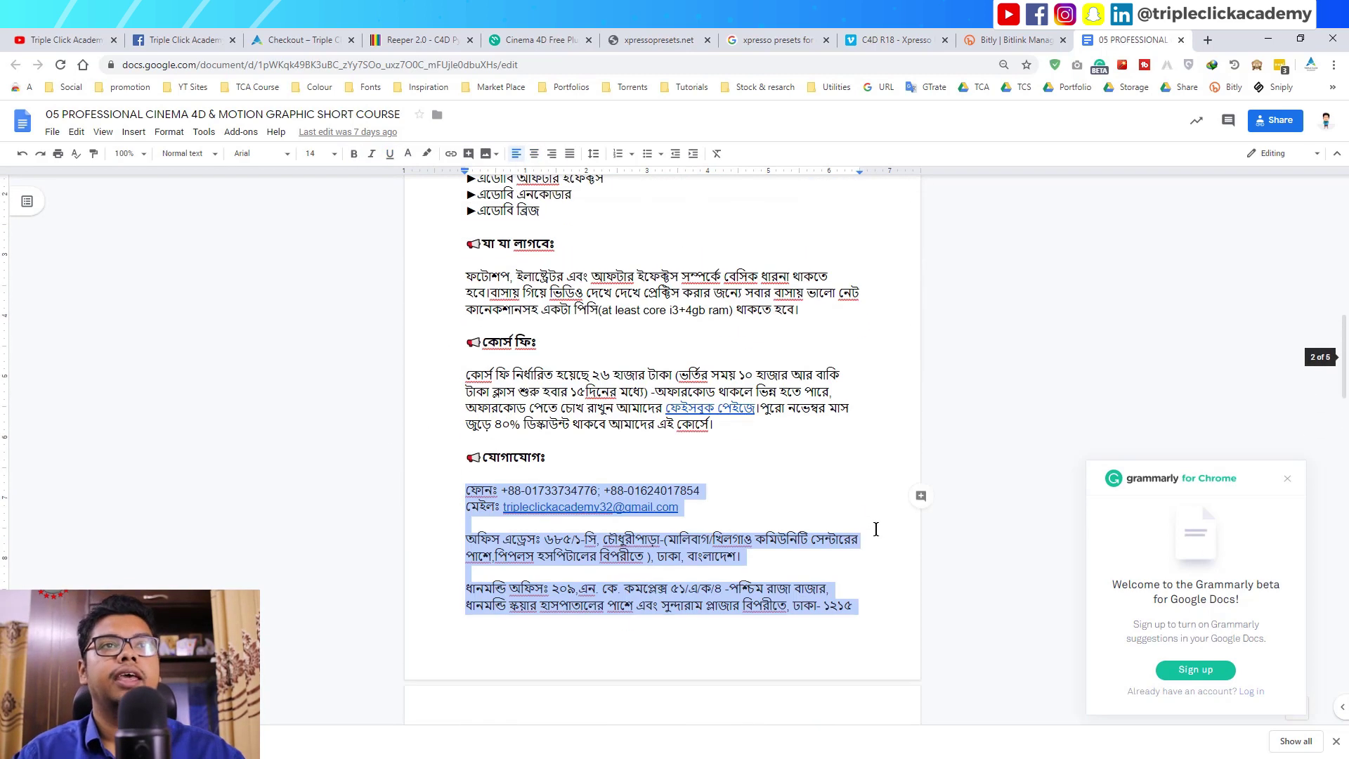
scroll(876, 529, "up", 3)
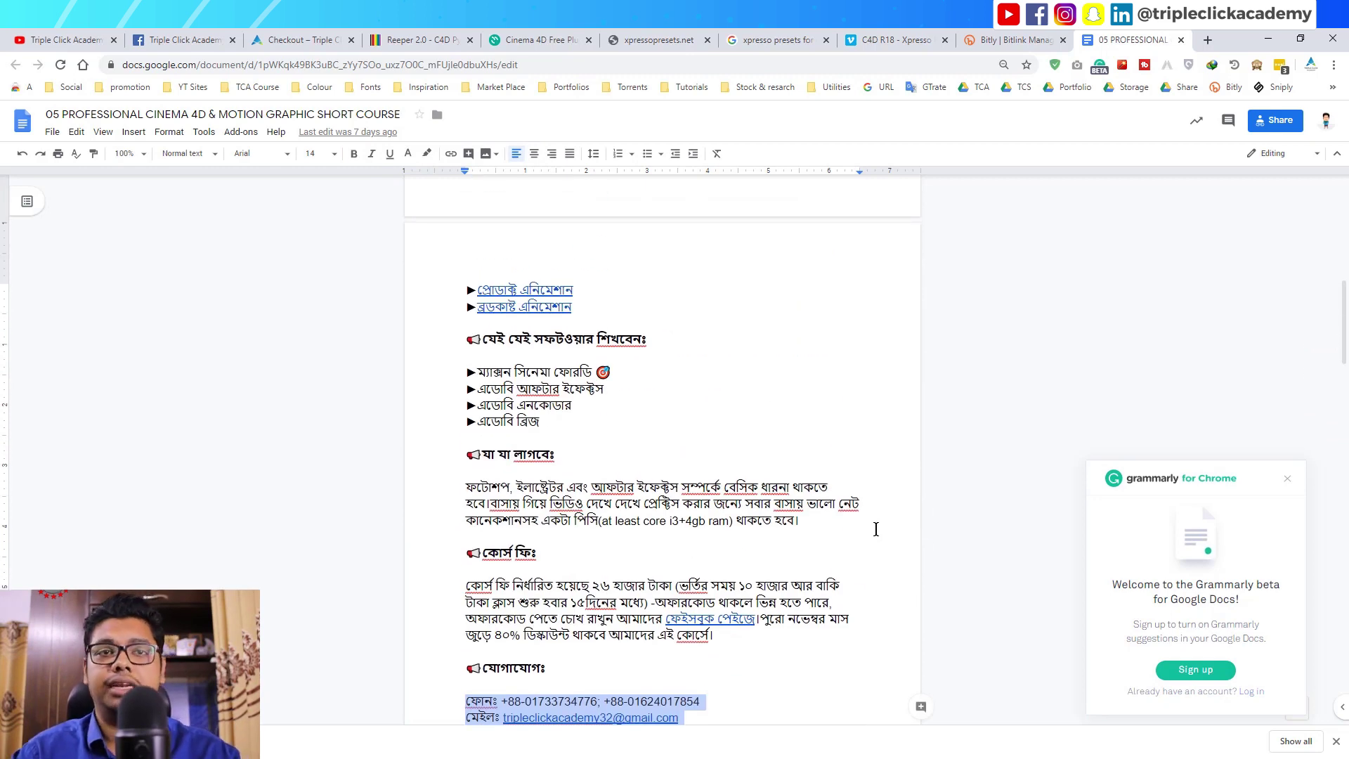
scroll(876, 529, "up", 4)
scroll(876, 529, "up", 4)
scroll(871, 528, "up", 1)
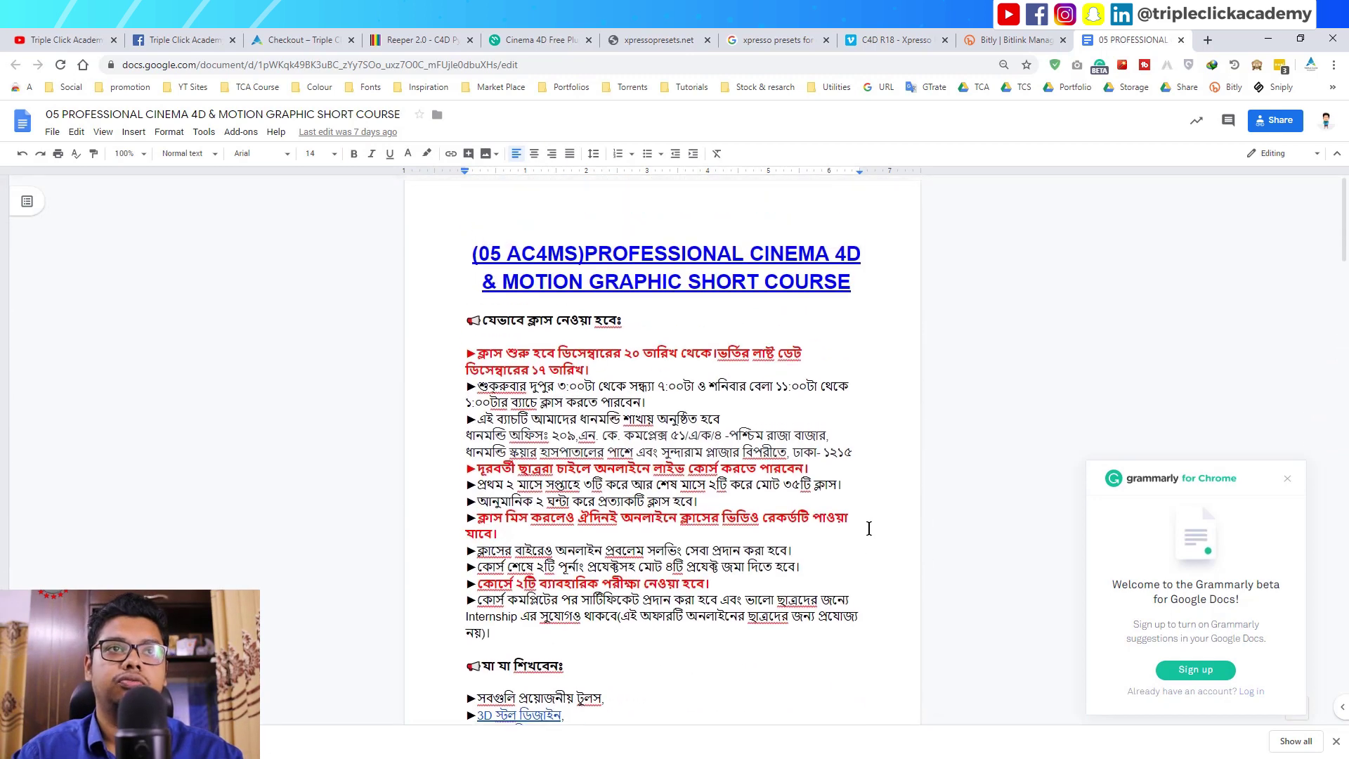
scroll(869, 529, "down", 1)
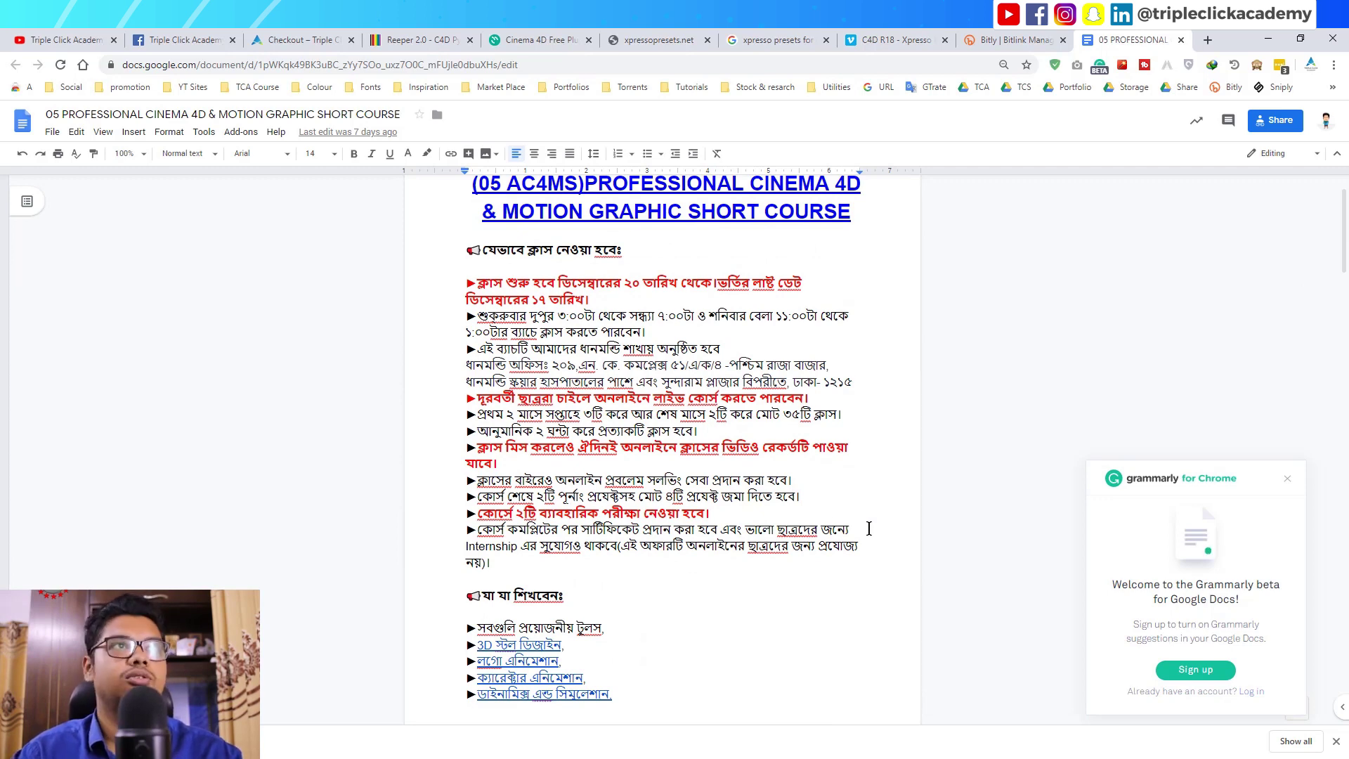
left_click(214, 39)
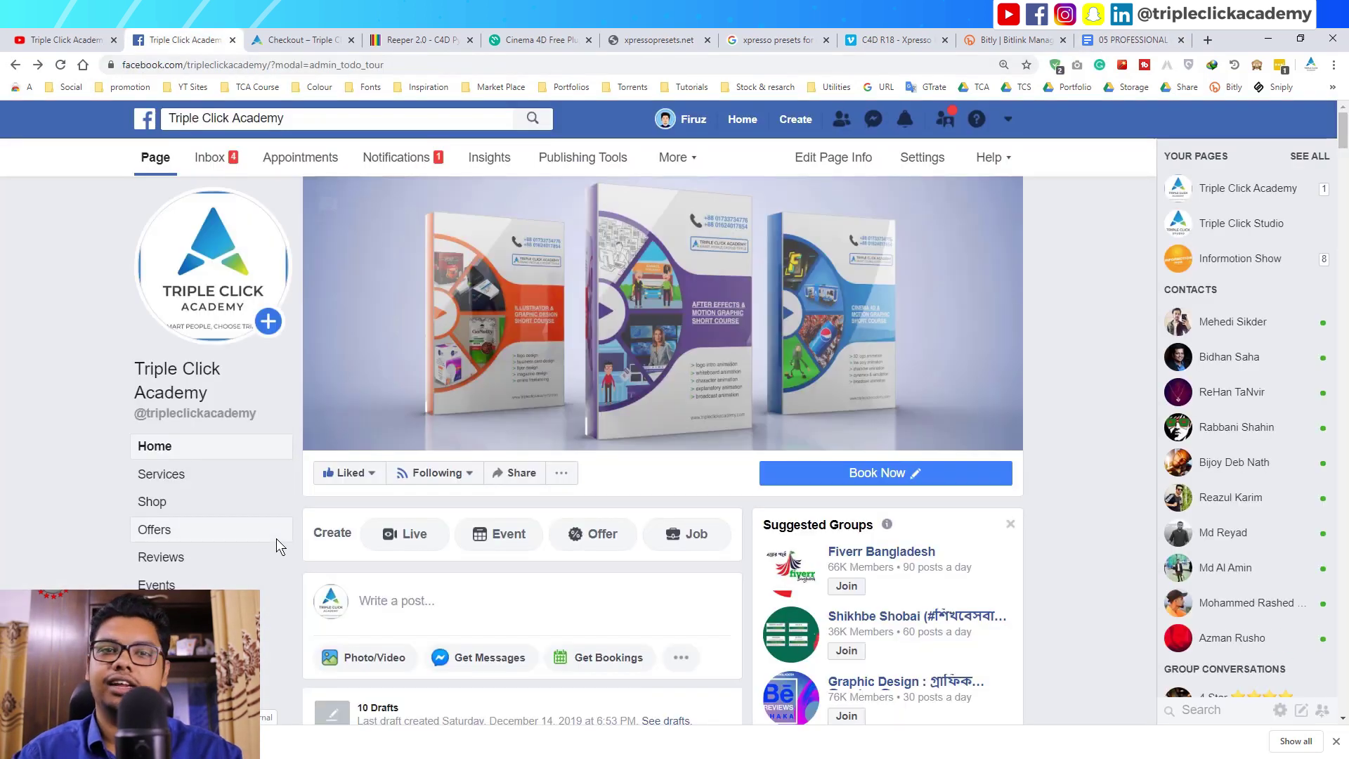
- Switch to the Chrome tab showing the Triple Click Academy YouTube channel
left_click(70, 35)
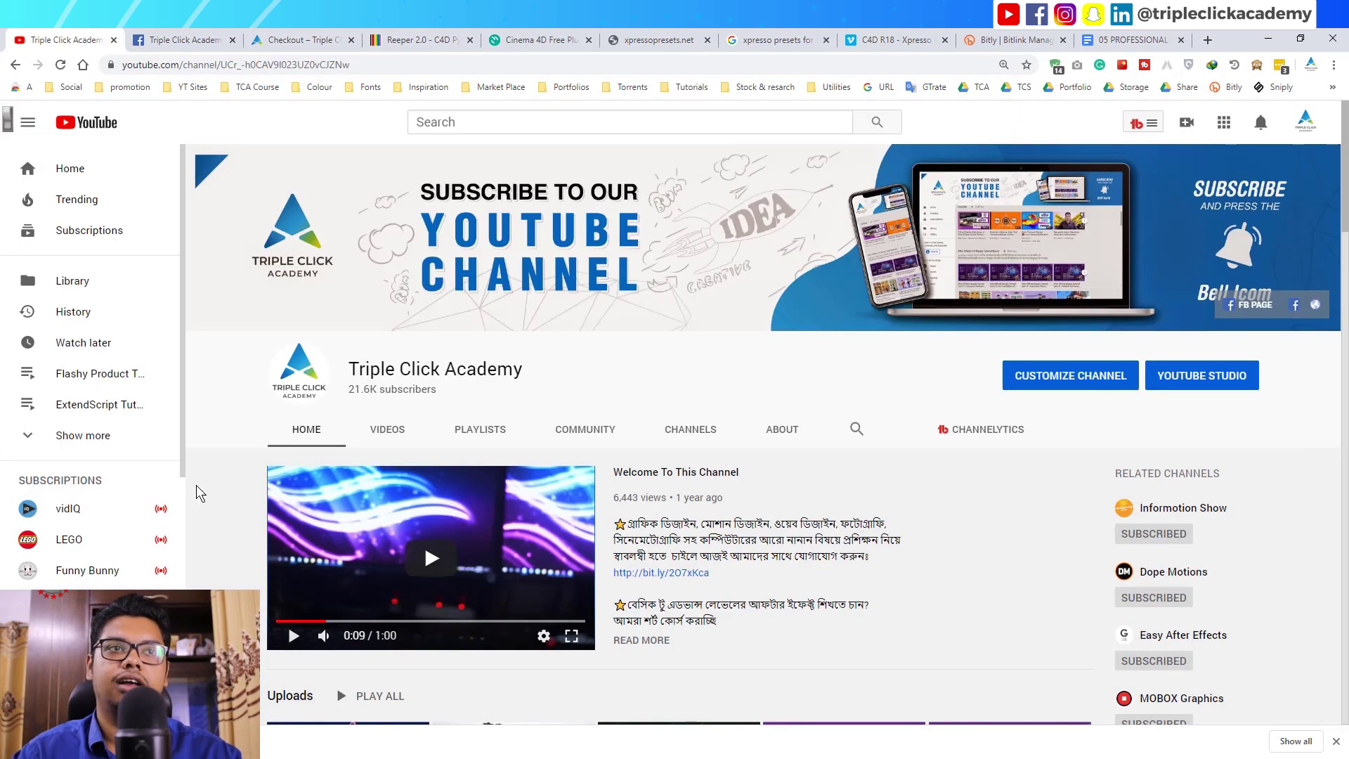